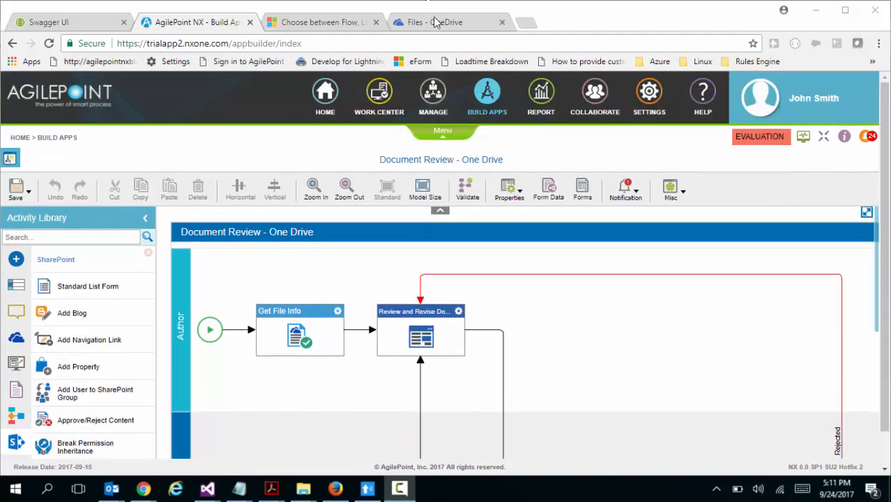
Look over the OneDrive files and examine the Document Review - One Drive workflow from author review through approval, publishing and archiving
click(435, 22)
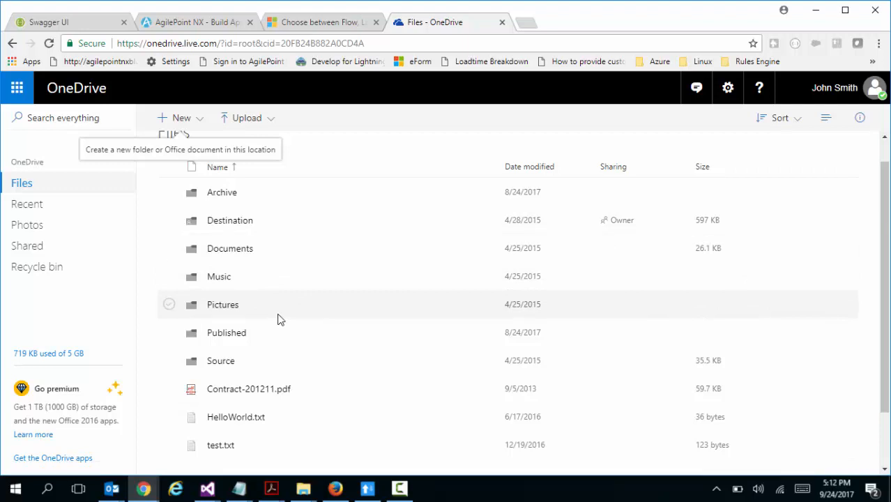
click(180, 21)
scroll(396, 293, down, 1)
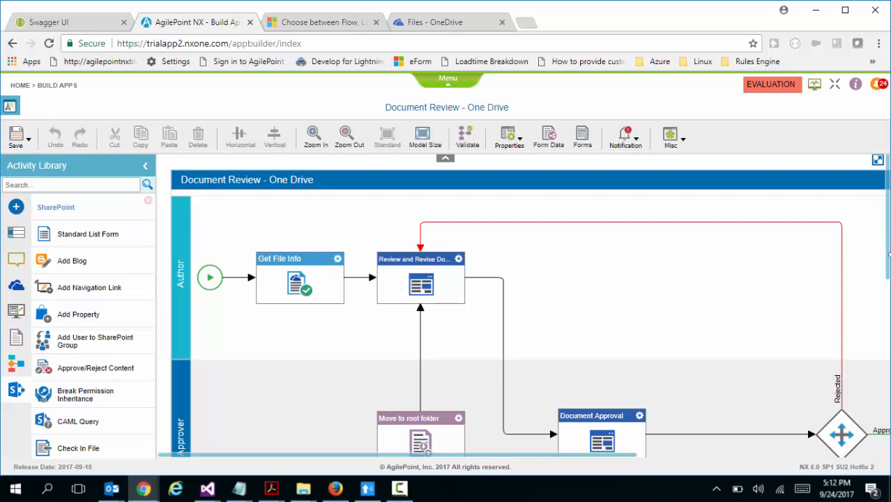
scroll(888, 285, down, 2)
scroll(888, 286, down, 3)
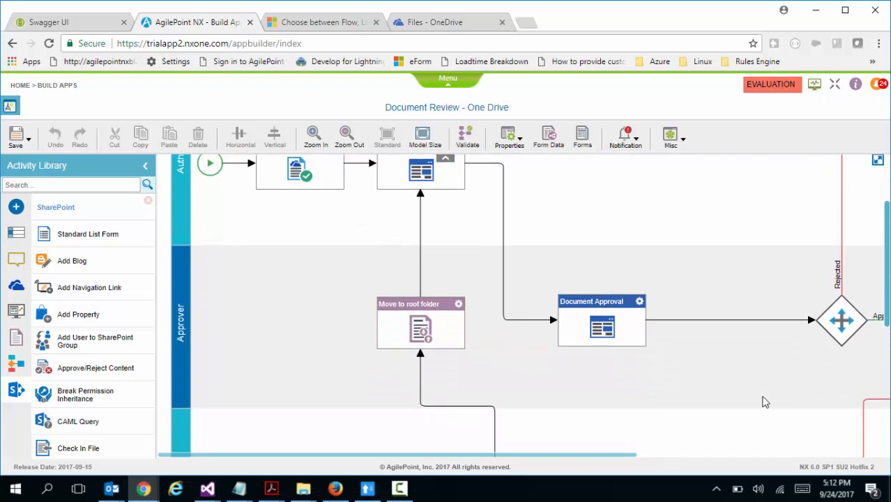
drag(626, 458, 780, 458)
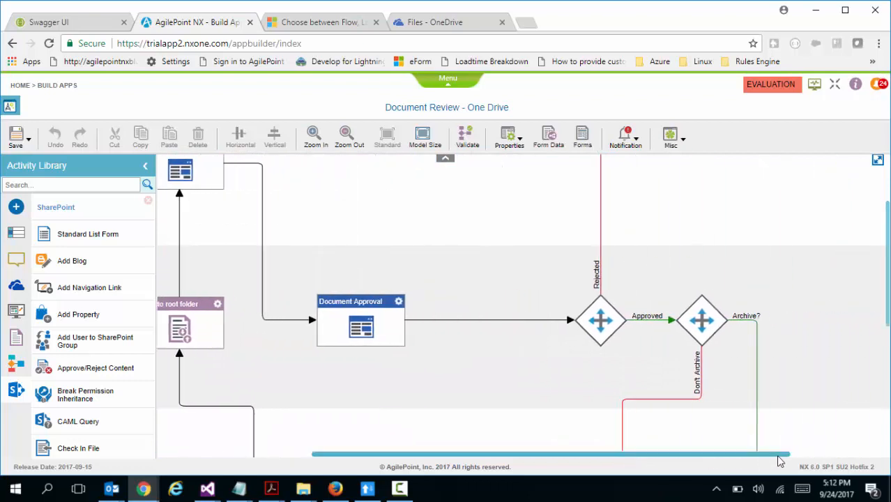
scroll(885, 291, down, 3)
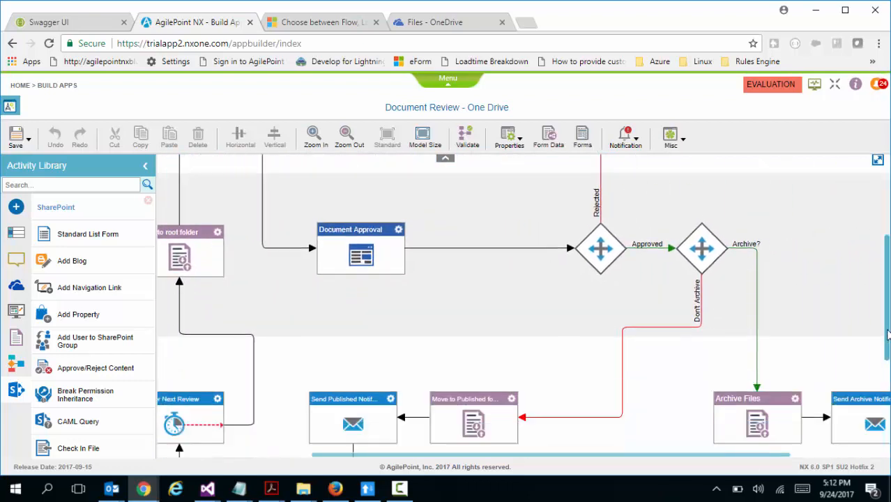
click(702, 241)
click(464, 341)
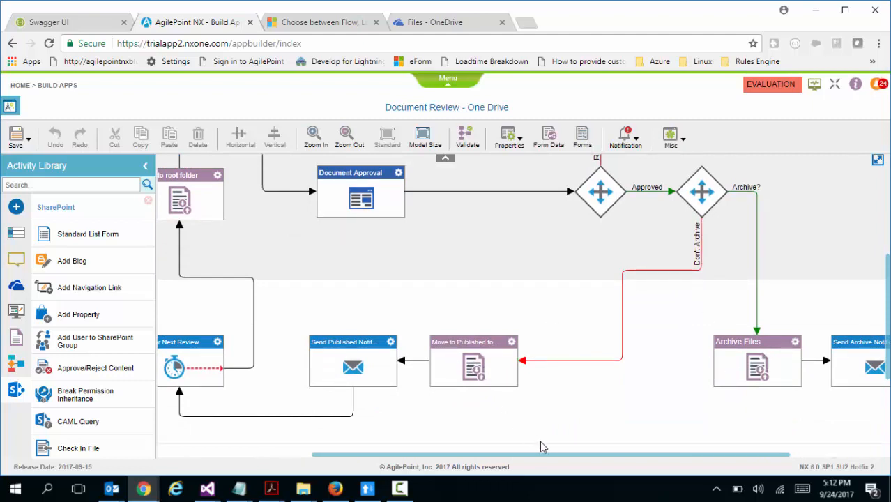
drag(553, 457, 453, 455)
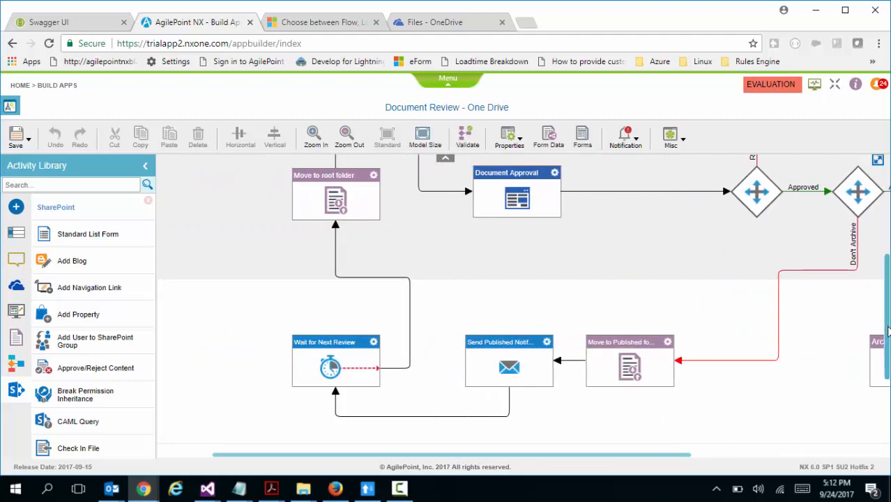
drag(888, 331, 888, 262)
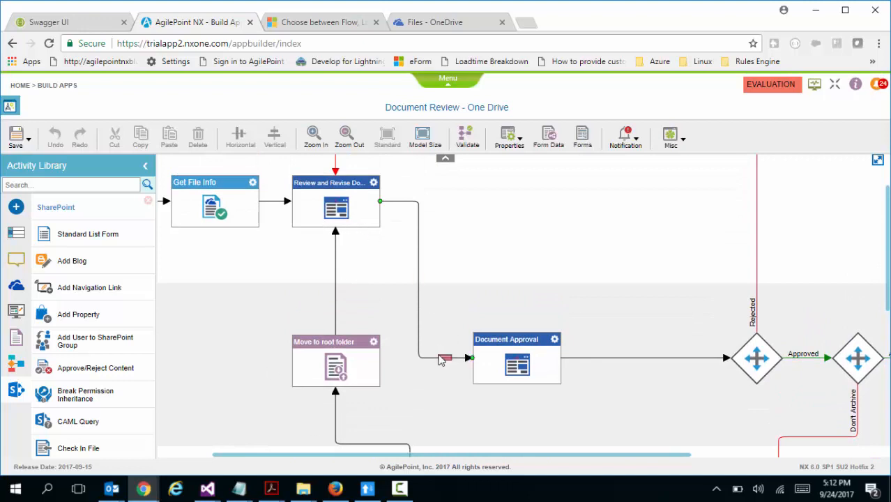
Open the AgilePoint NX settings in a new browser tab and display the tenant information with its OpenAPI document URL
click(447, 80)
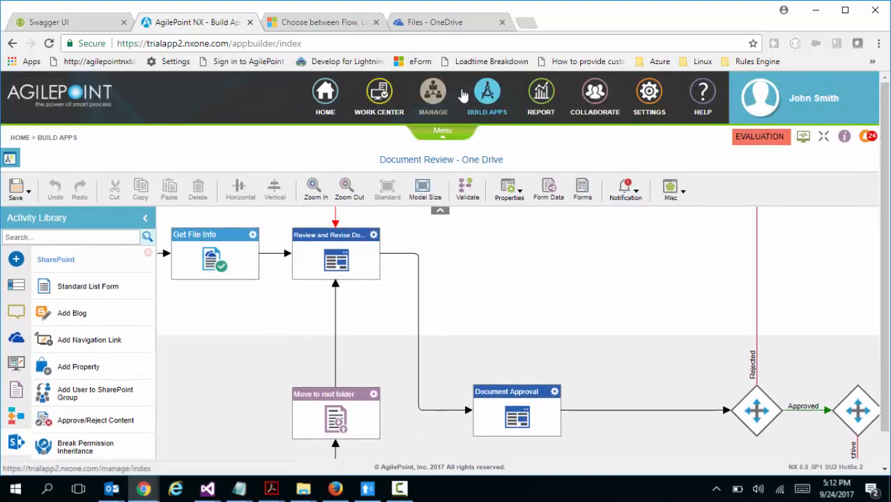
right_click(640, 99)
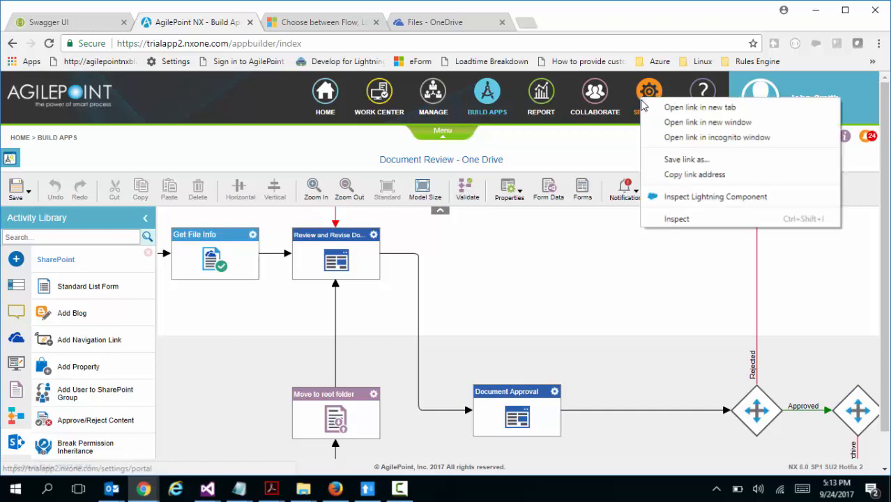
click(699, 107)
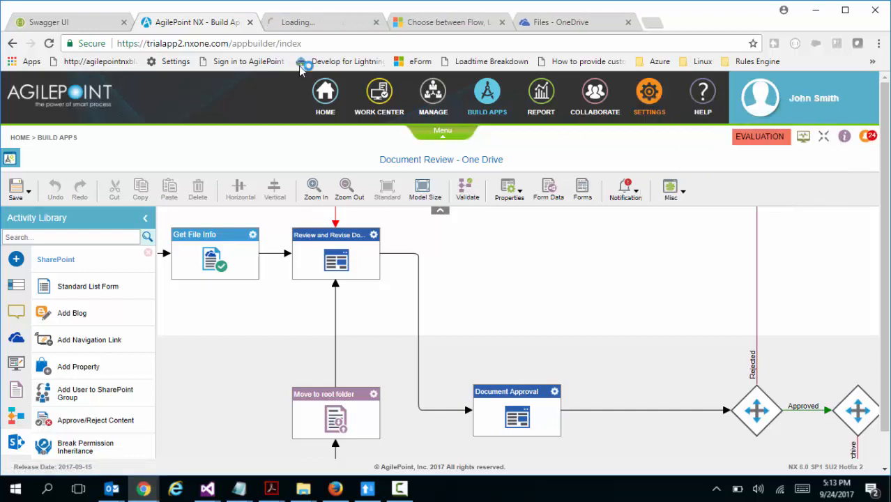
click(309, 24)
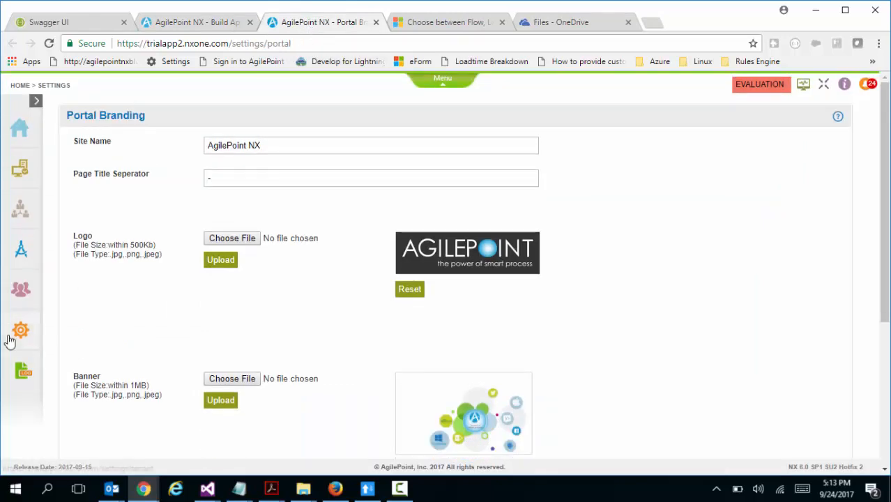
click(58, 330)
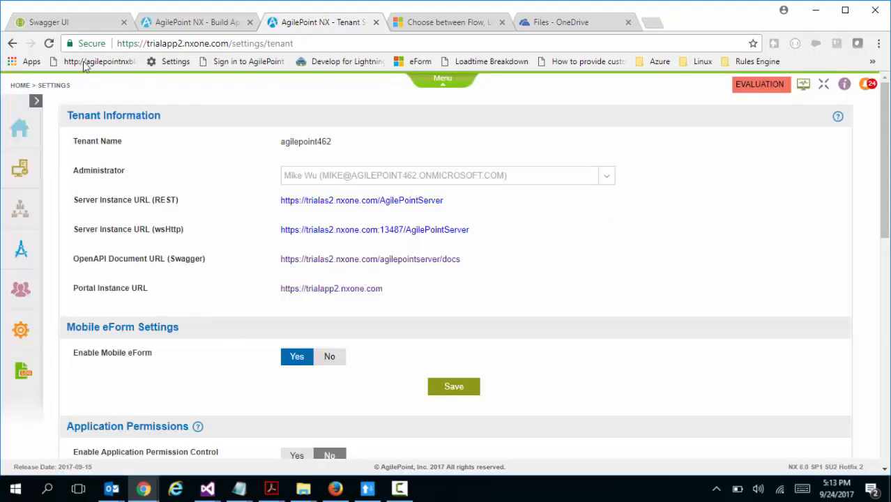
Examine the Workflow operations in the Swagger API documentation, down to the parameters of CreateProcInstSync
click(78, 26)
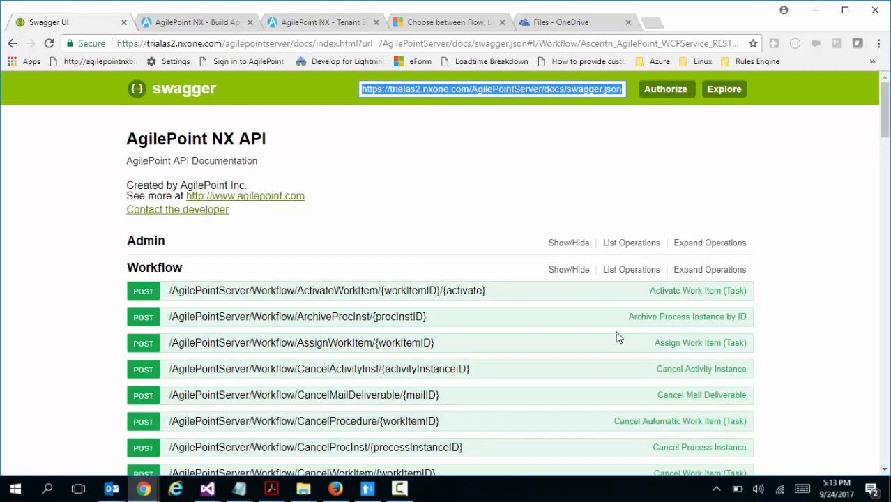
click(576, 270)
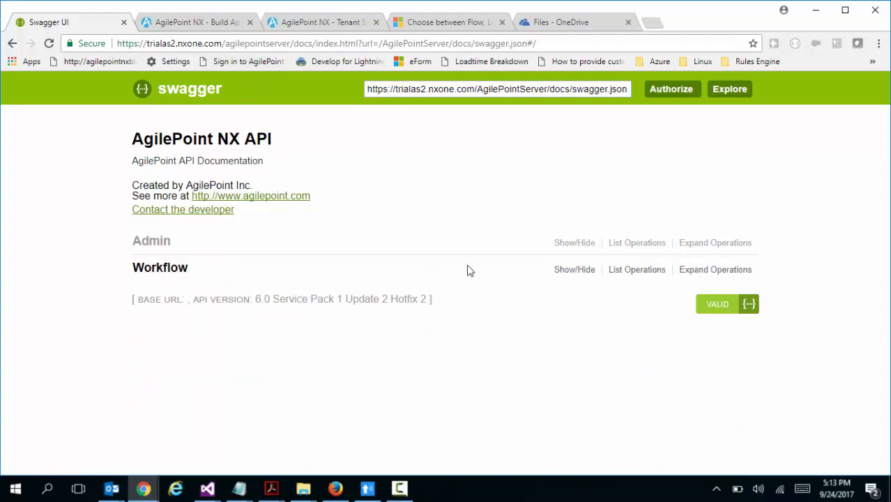
click(570, 273)
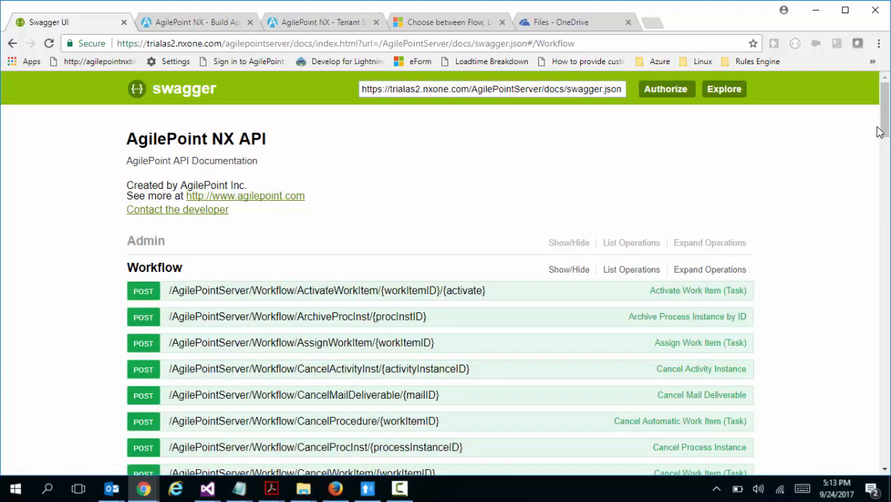
drag(880, 132, 880, 195)
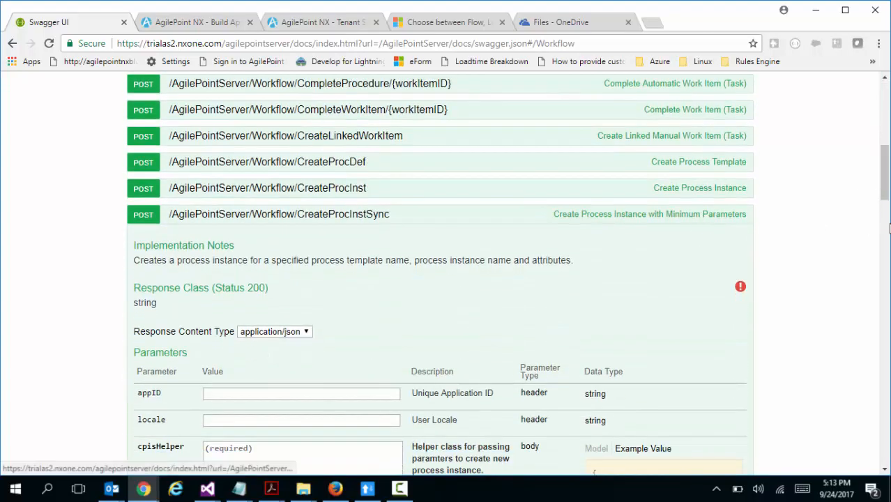
drag(884, 193, 884, 224)
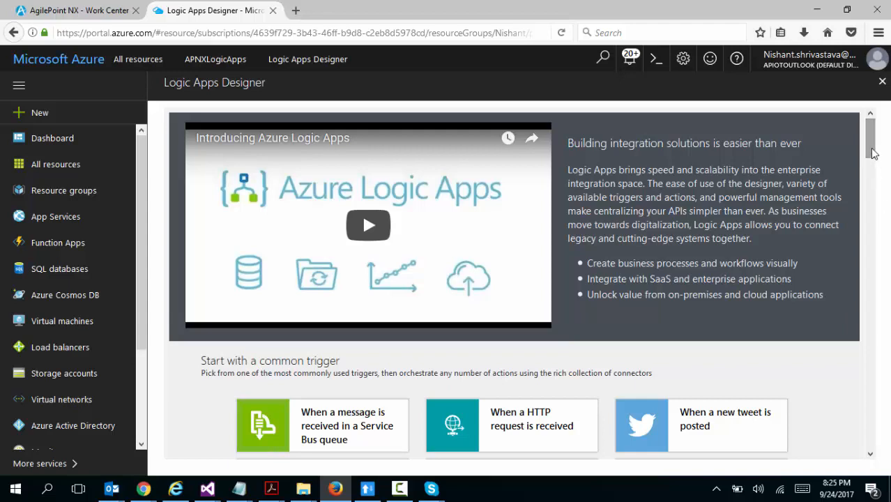
Start a new logic app from the Blank Logic App template in the Azure Logic Apps Designer
drag(873, 153, 870, 177)
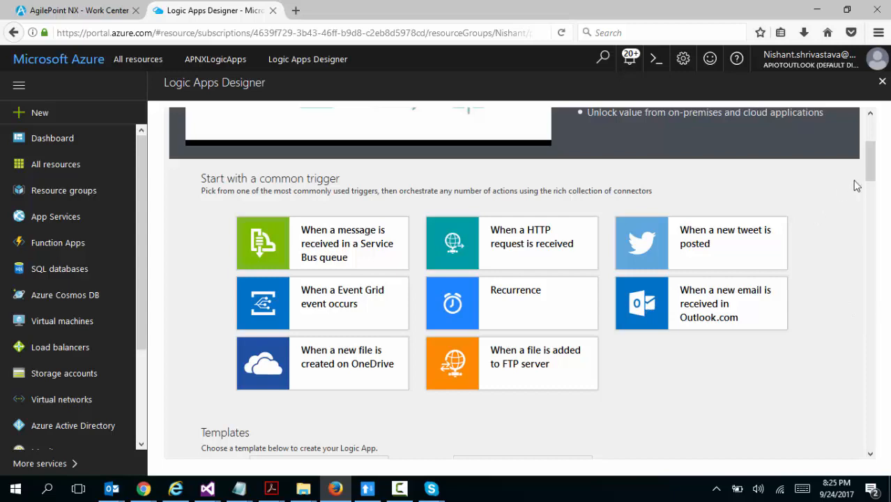
drag(870, 162, 871, 191)
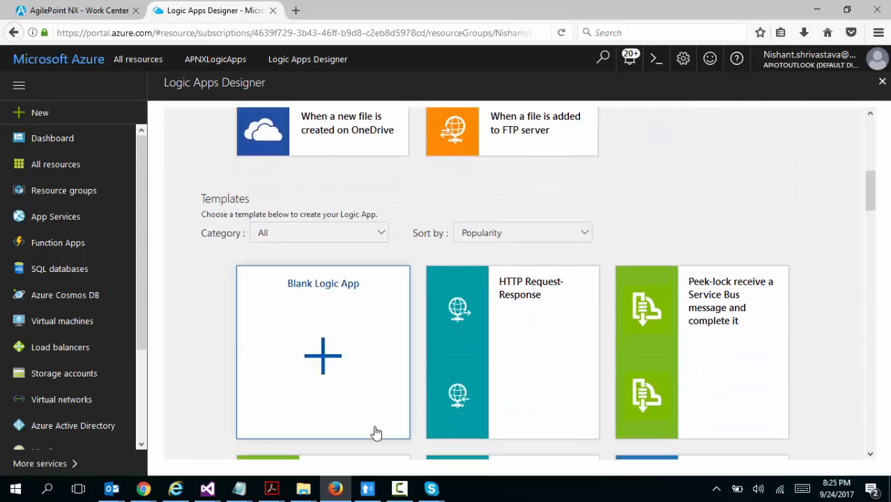
click(321, 356)
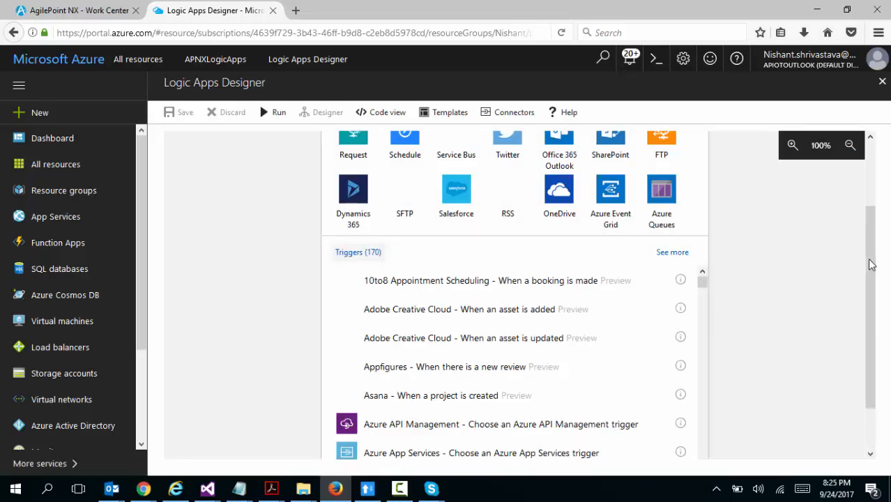
Add the "OneDrive - When a file is created" trigger to the logic app
drag(869, 263, 875, 292)
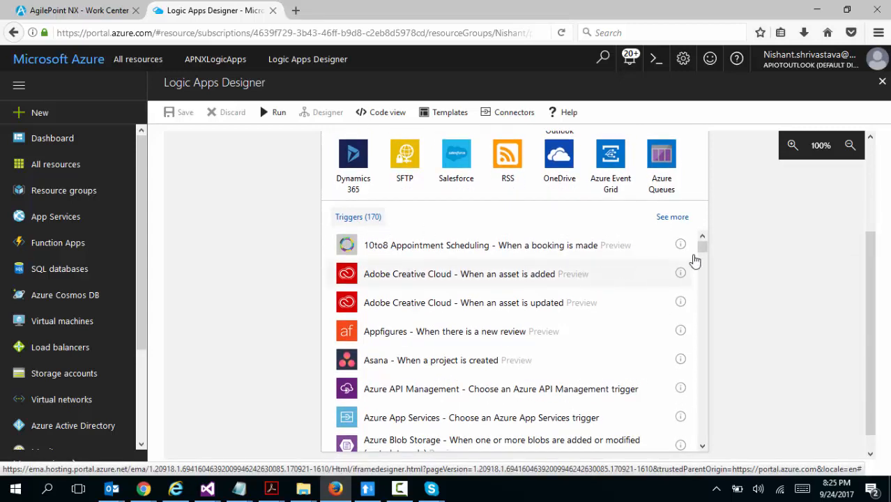
drag(704, 252, 709, 267)
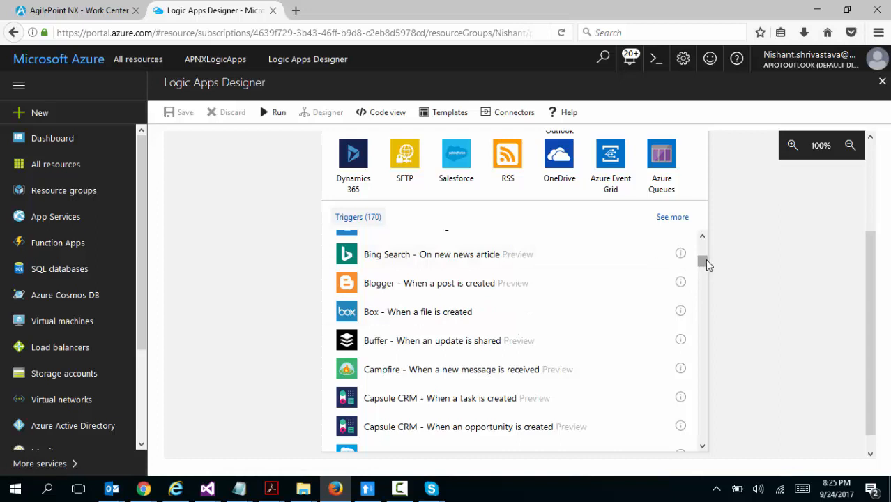
drag(707, 265, 721, 356)
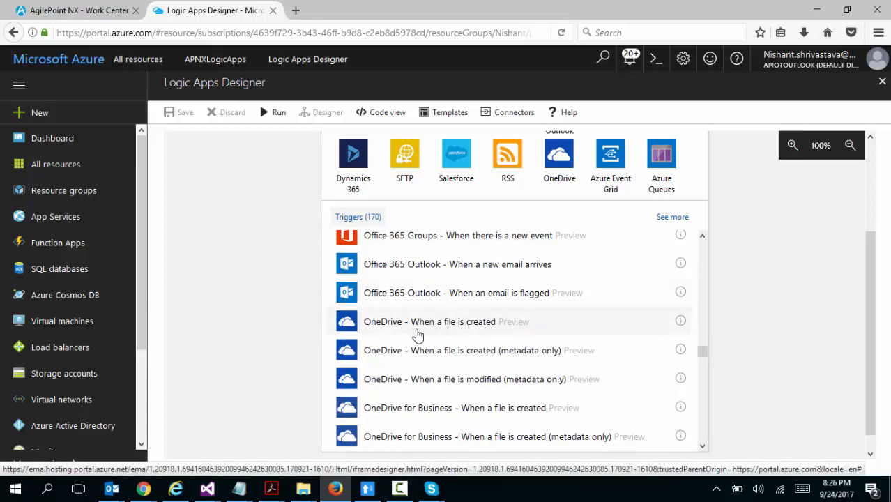
click(437, 330)
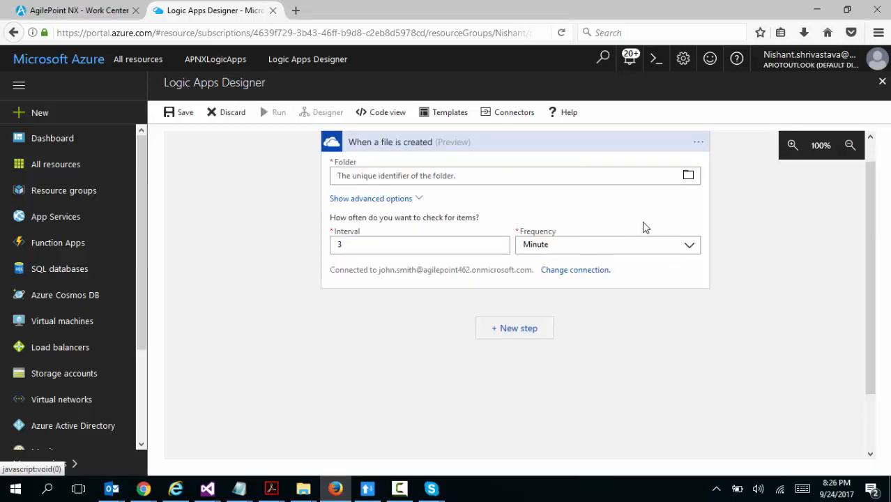
Set the trigger's folder to the OneDrive Root and its checking interval to 1 minute
click(689, 179)
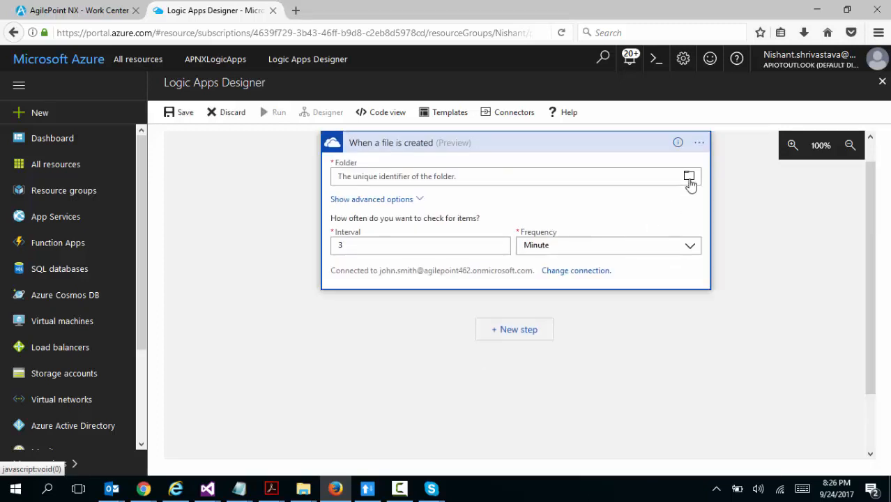
click(688, 179)
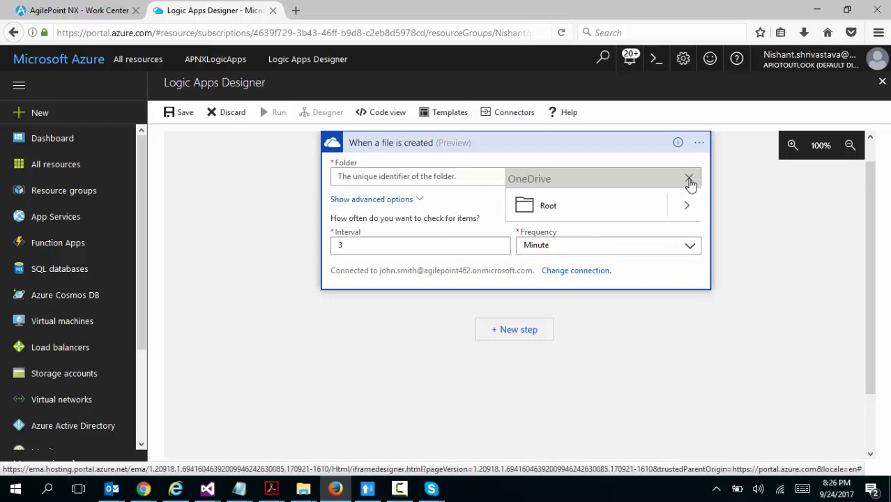
click(521, 212)
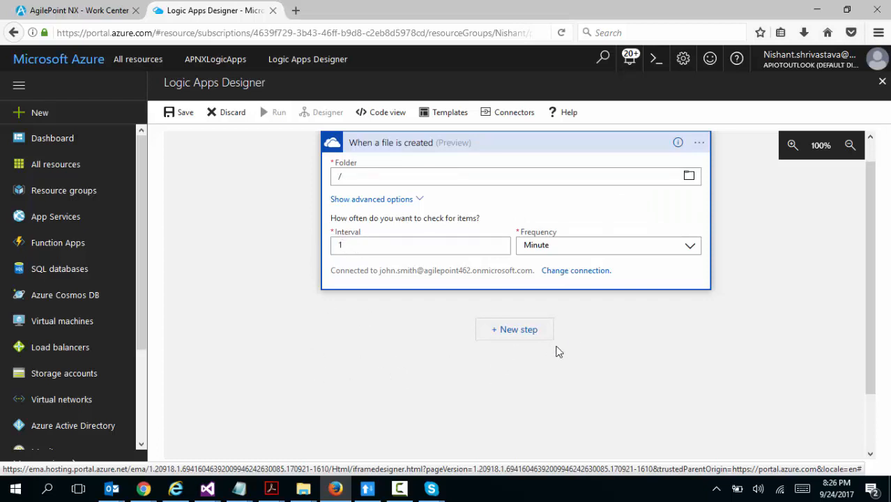
Add an HTTP + Swagger action as the next step after the OneDrive trigger
click(514, 337)
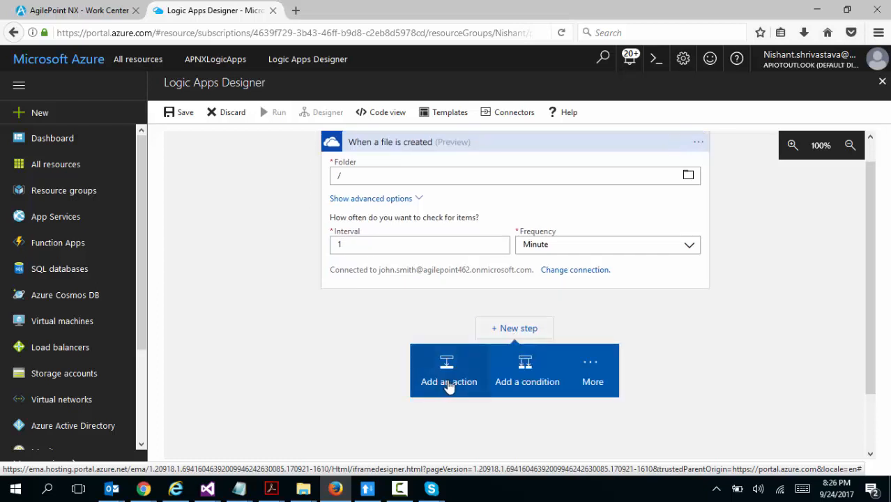
click(449, 385)
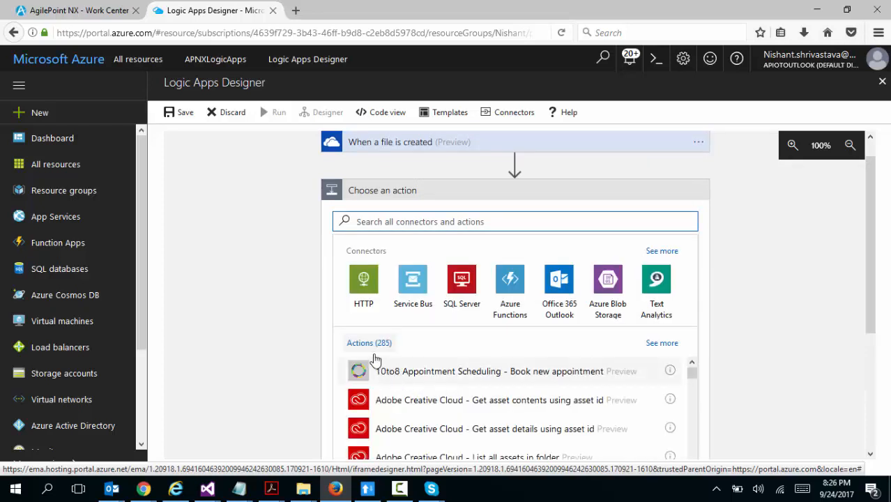
click(364, 286)
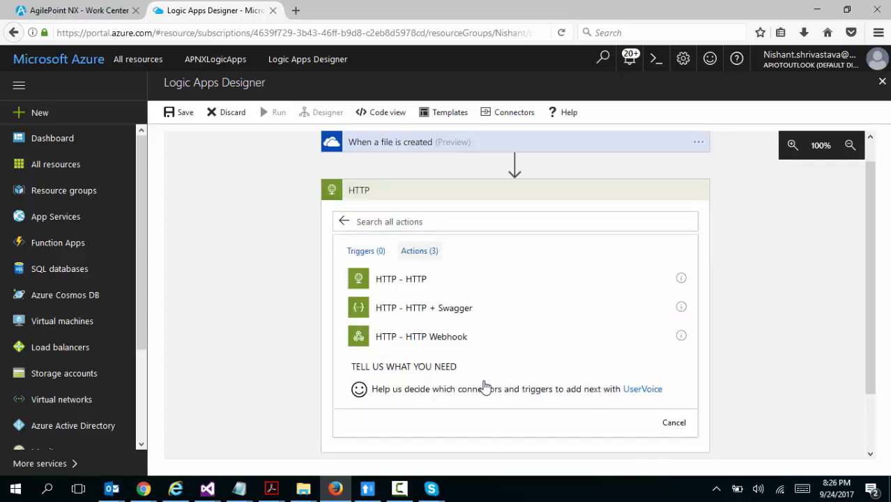
click(441, 314)
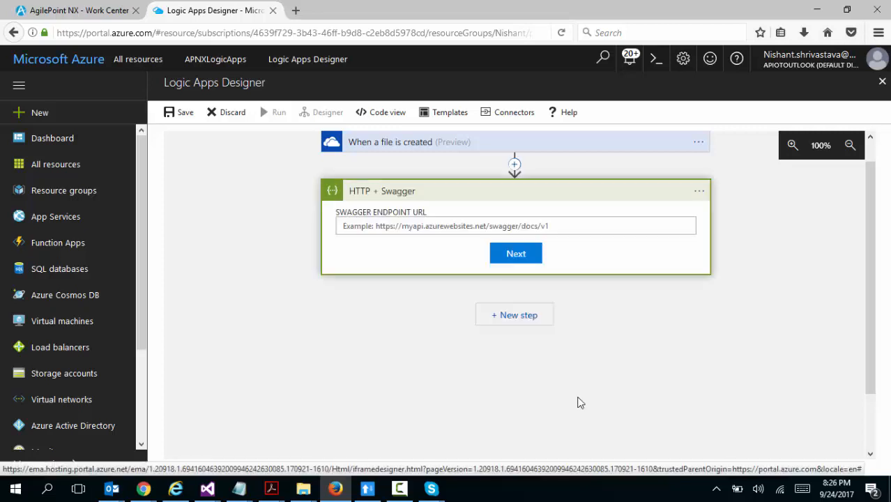
Switch to the AgilePoint NX Swagger UI page in Chrome and copy its swagger.json definition URL
click(369, 228)
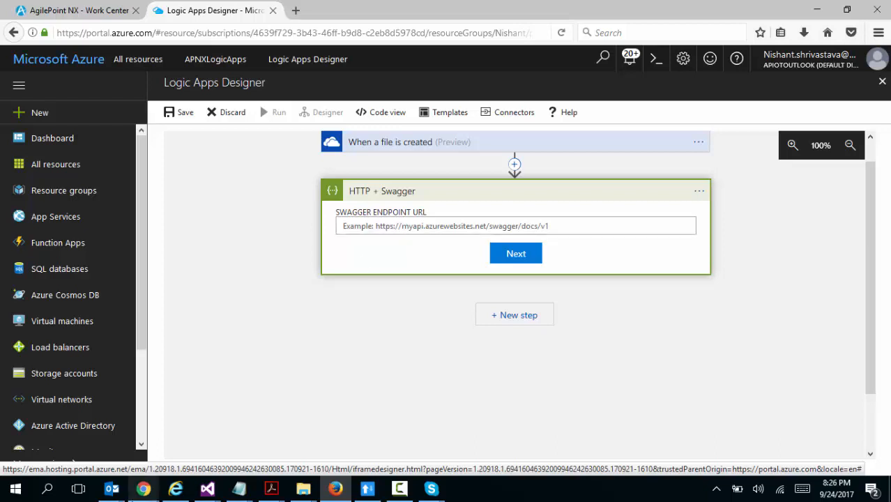
mouse_move(143, 488)
click(59, 454)
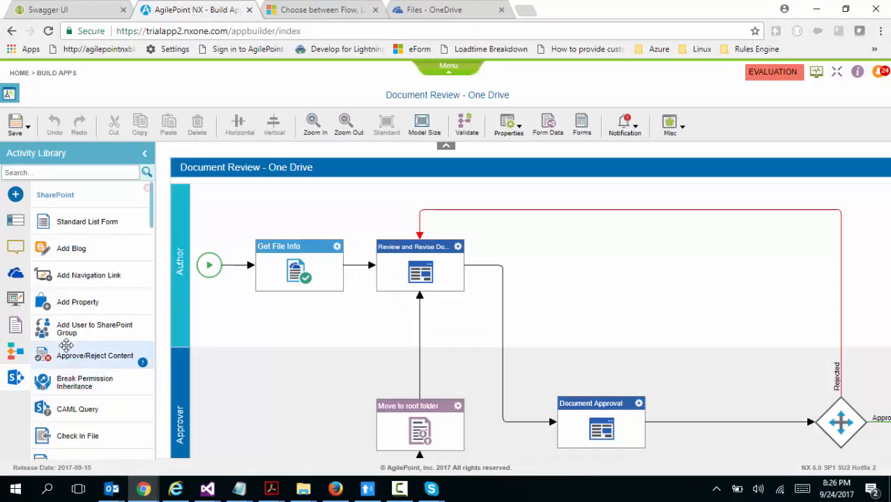
click(78, 8)
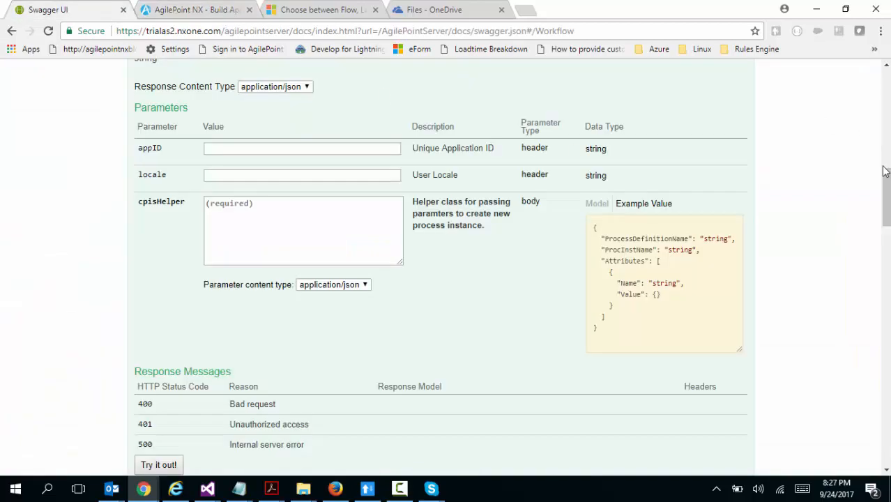
drag(886, 171, 883, 75)
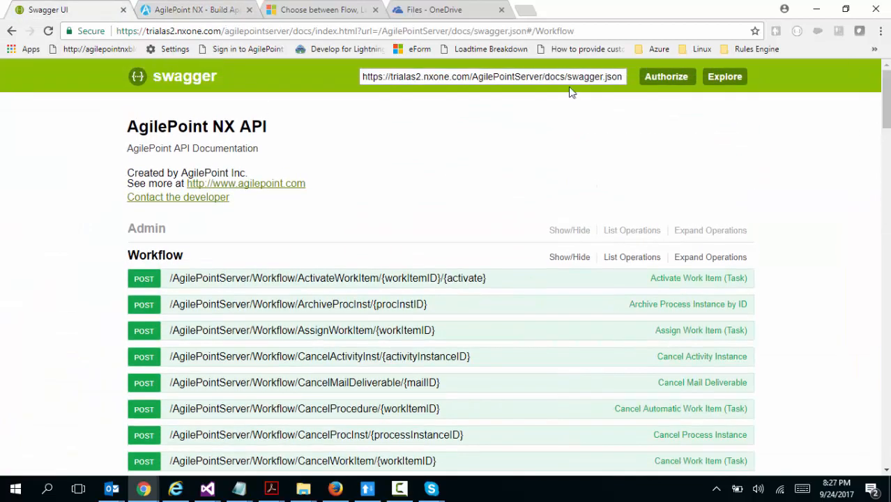
triple_click(363, 76)
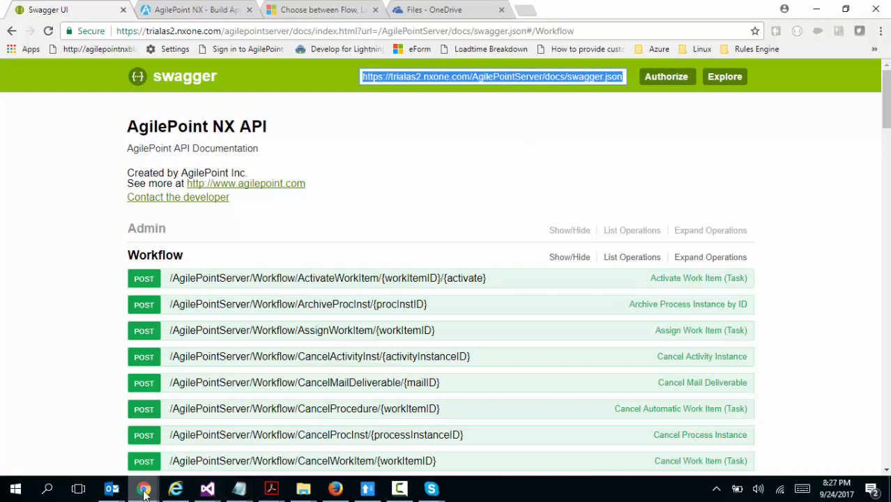
click(325, 489)
click(395, 223)
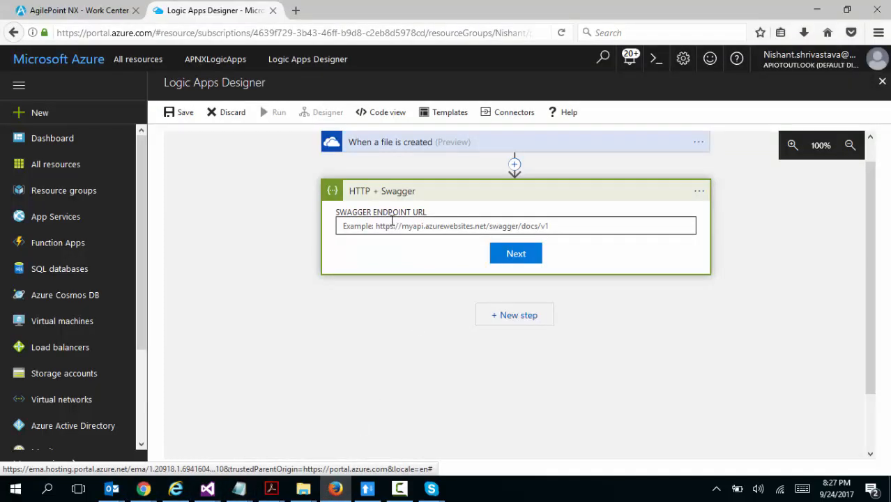
text(https://trialsapnxone.com/AgilePointServer/docs/swagger.json)
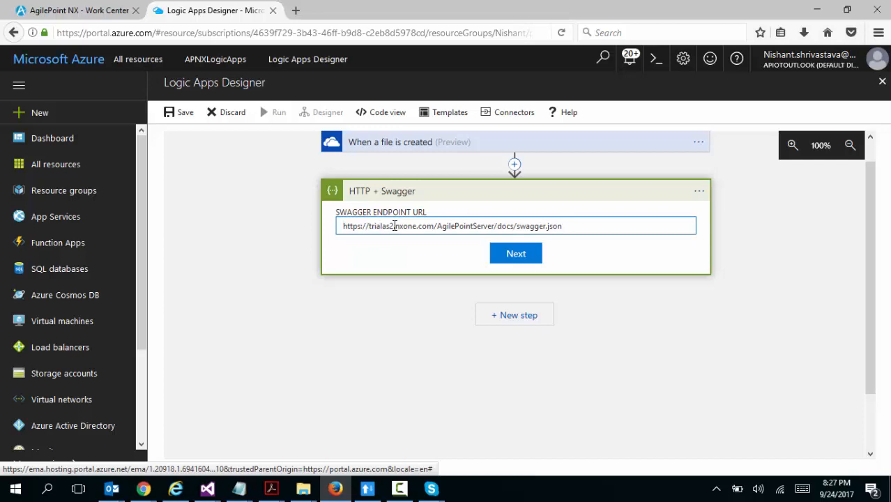
click(516, 253)
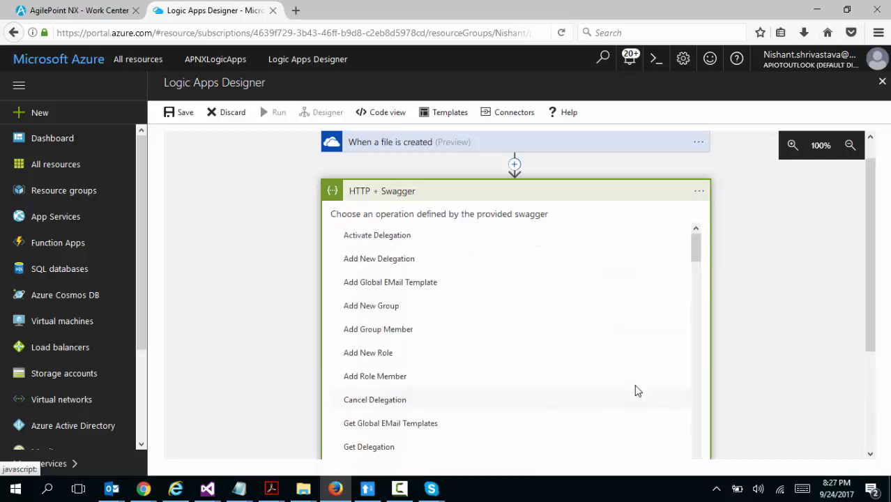
drag(698, 245, 704, 373)
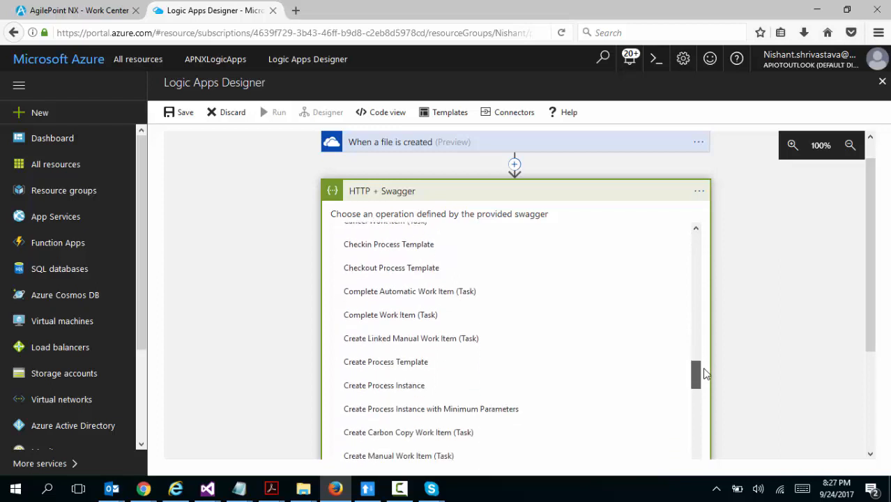
click(511, 416)
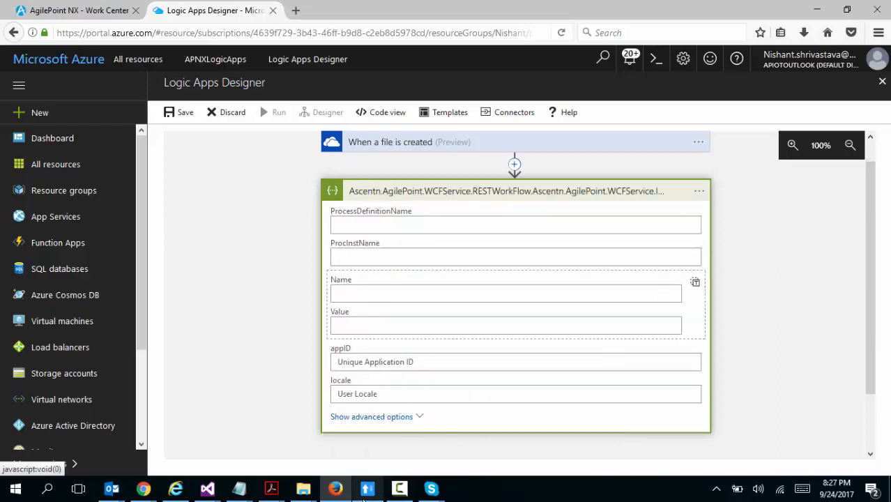
Copy "Document Review - One Drive" from the Notepad notes into the action's ProcessDefinitionName
mouse_move(239, 492)
click(292, 442)
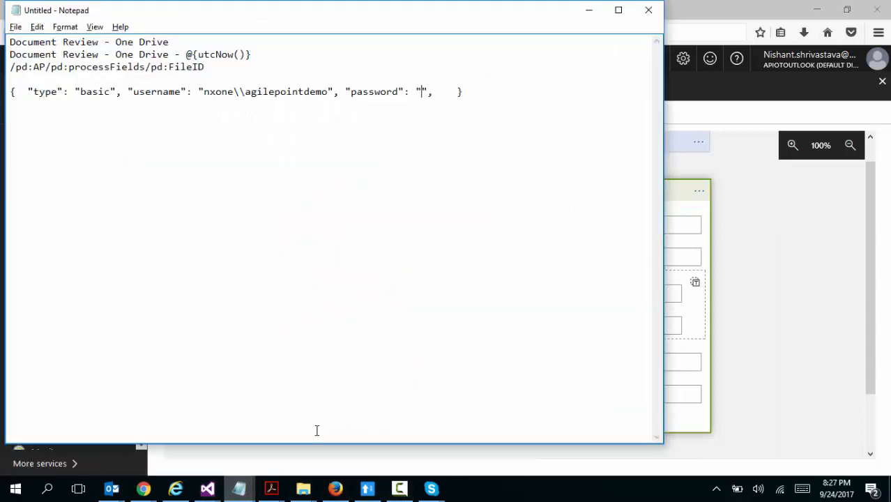
drag(170, 42, 8, 42)
key(ctrl+c)
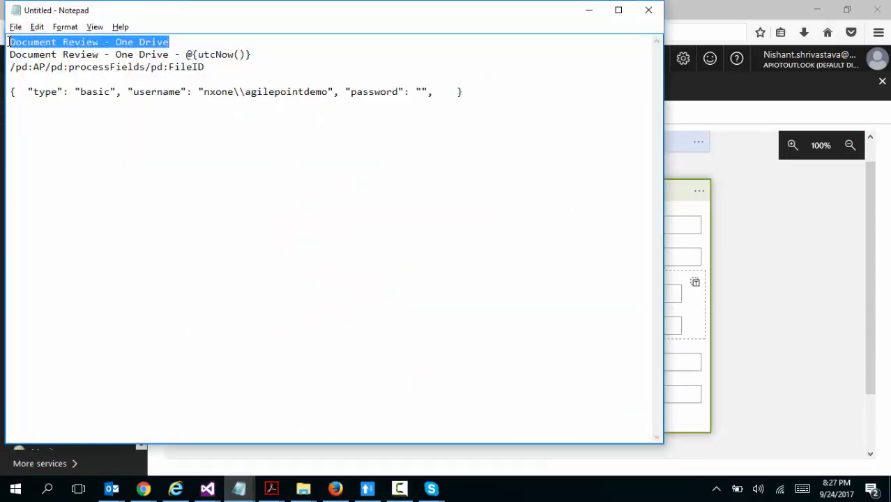
click(789, 257)
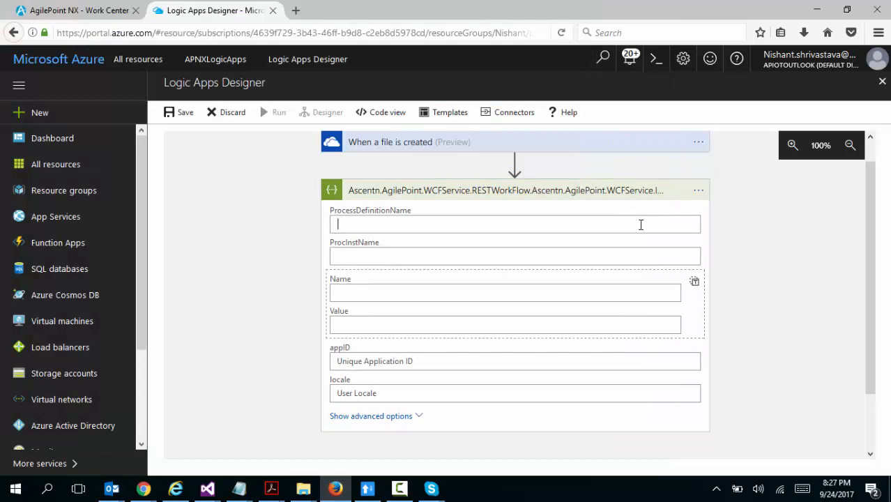
key(ctrl+v)
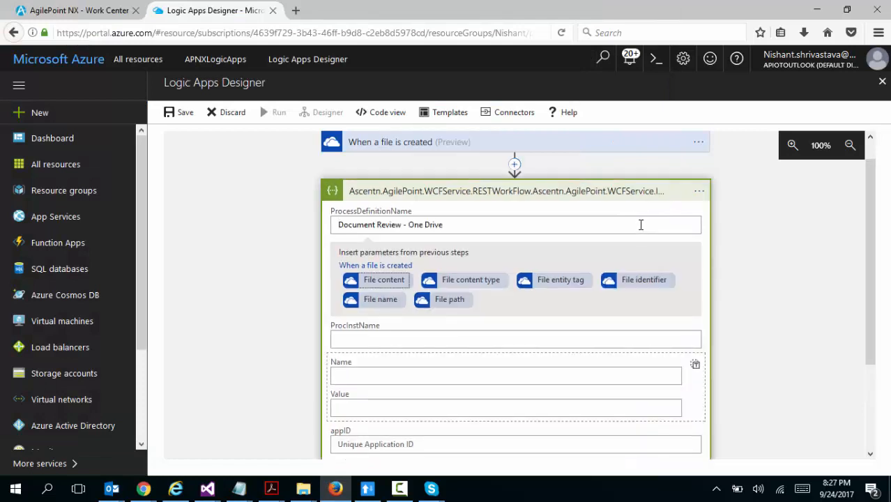
Copy "Document Review - One Drive - @{utcNow()}" from the Notepad notes into the action's ProcInstName
click(478, 340)
key(alt+Tab)
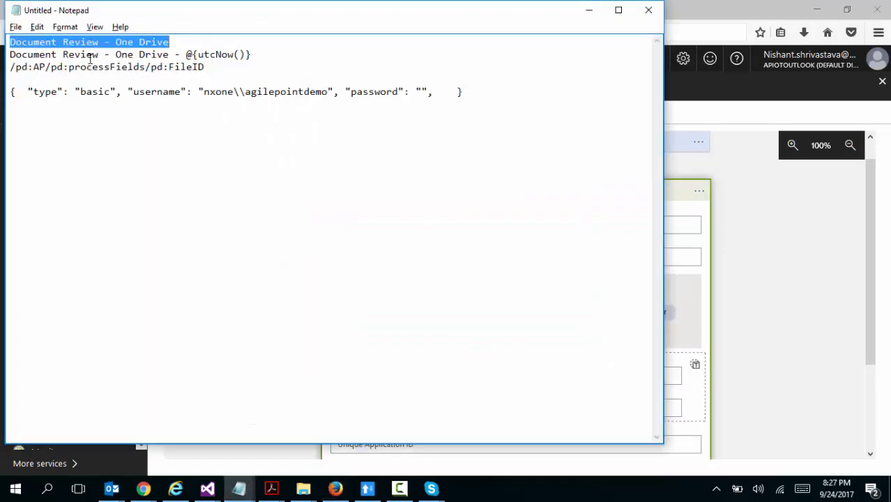
mouse_move(9, 67)
mouse_down()
mouse_move(30, 67)
mouse_move(7, 60)
mouse_up()
key(ctrl+c)
key(alt+Tab)
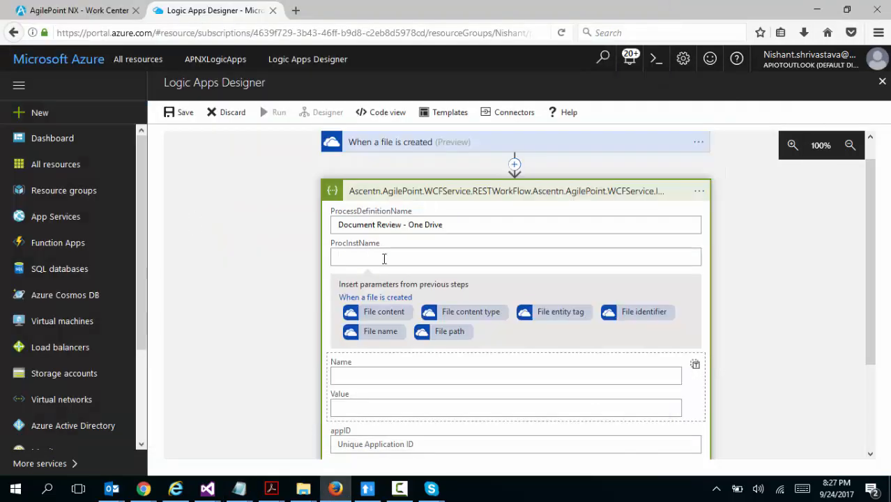
key(ctrl+v)
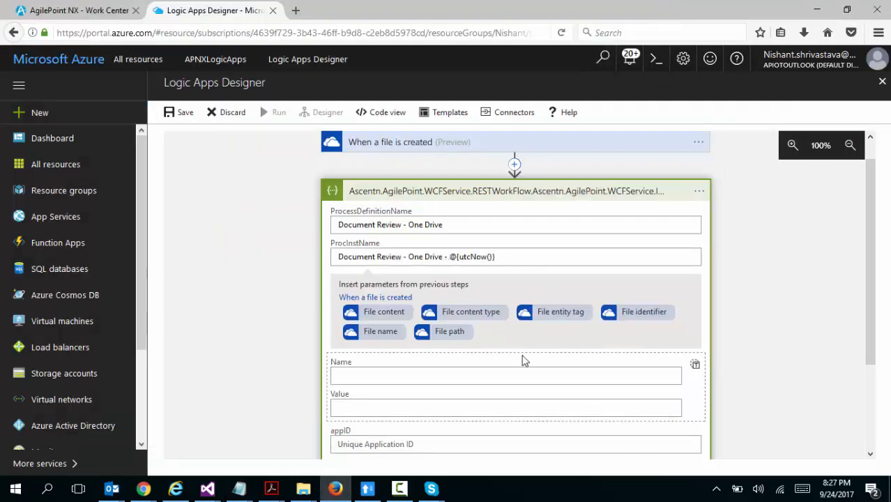
Switch to the AgilePoint NX app builder in Chrome and copy the path of the FileID field from the process's Model Data
click(474, 378)
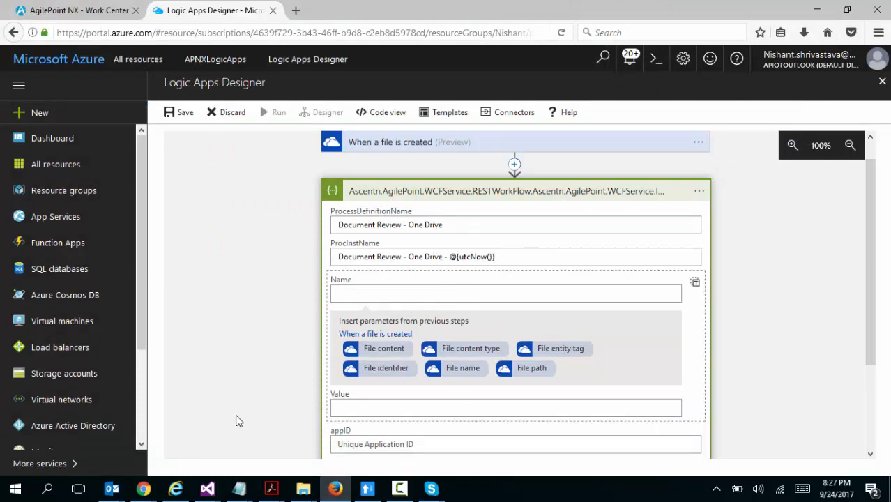
mouse_move(145, 488)
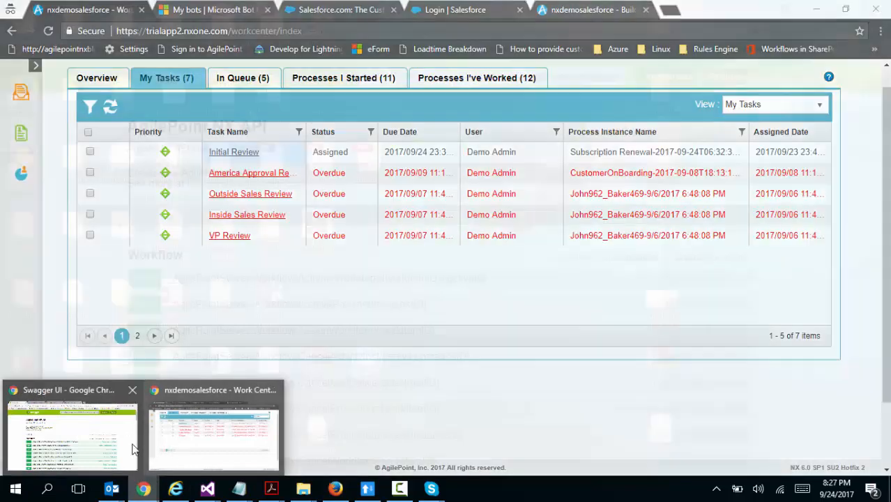
click(135, 448)
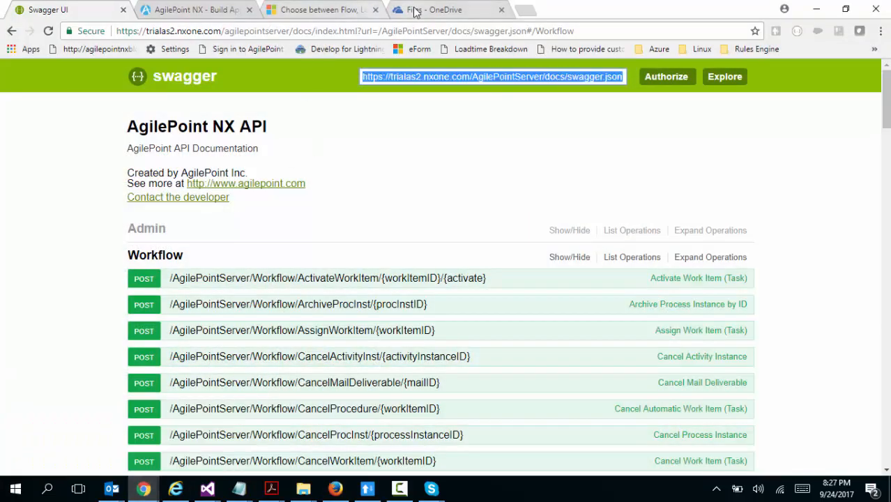
click(190, 12)
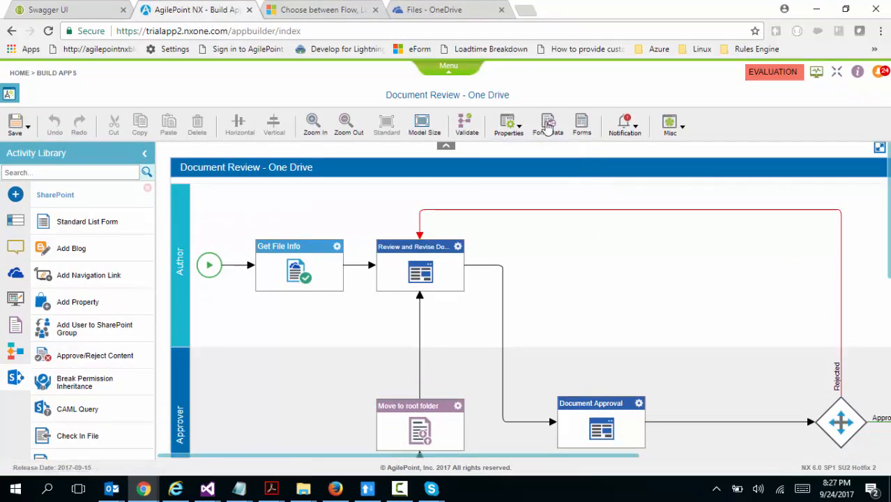
click(548, 126)
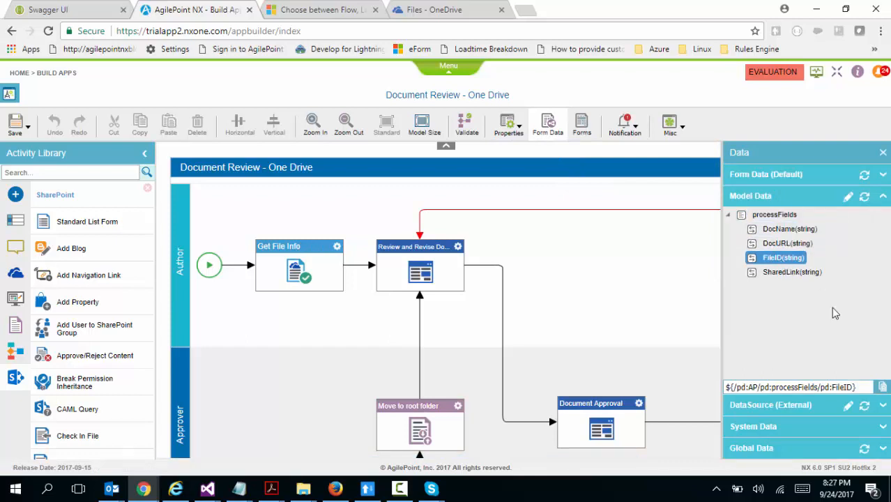
click(883, 388)
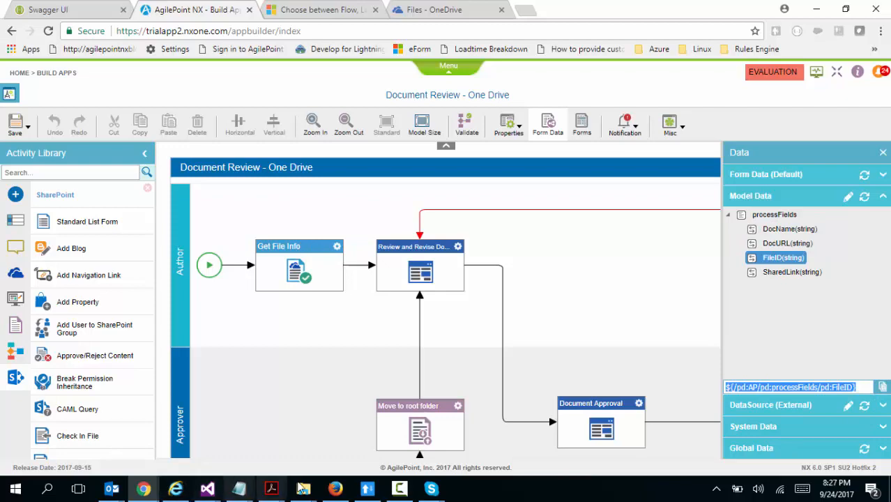
Back in the Logic Apps Designer, set the attribute name to /pd:AP/pd:processFields/pd:FileID and its value to the trigger's File identifier
click(342, 491)
key(ctrl+v)
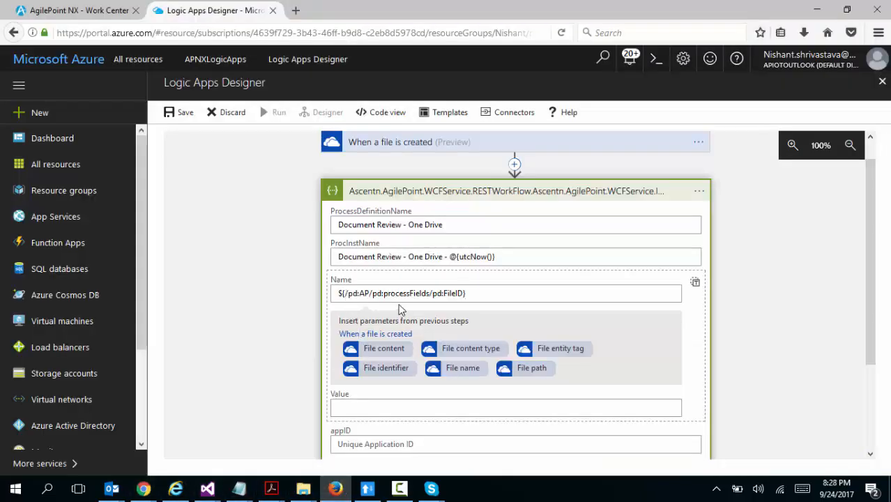
key(BackSpace)
key(BackSpace)
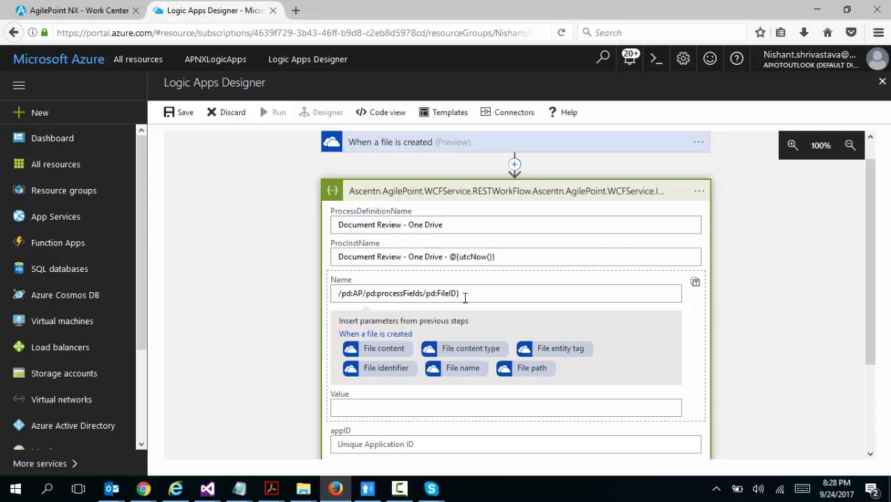
click(455, 411)
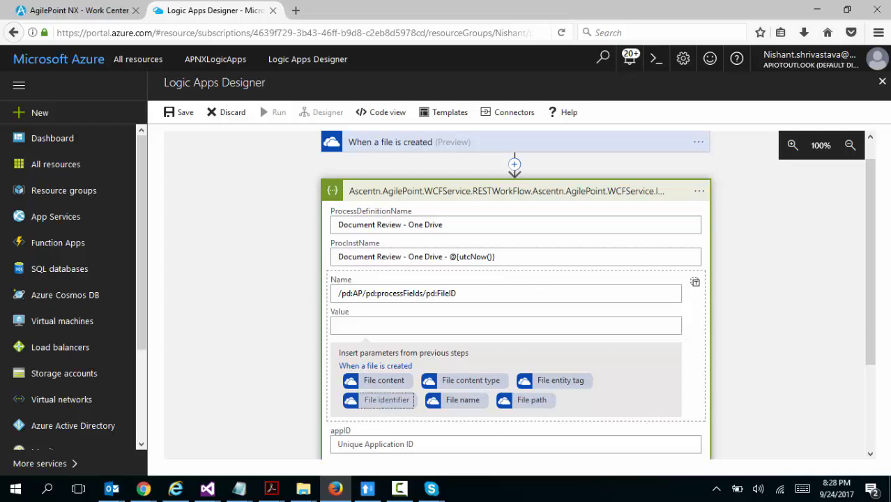
click(378, 403)
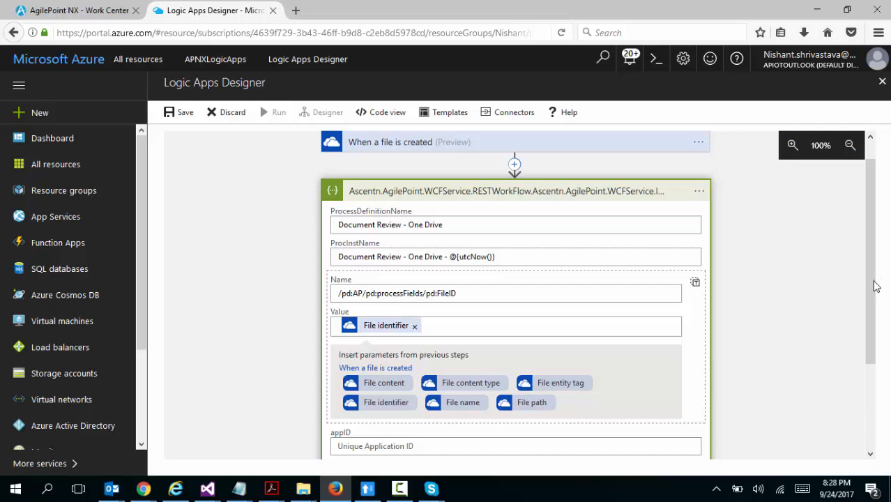
Show the action's advanced options, fill Authentication with the basic authentication JSON from the Notepad notes, and remove its extra blank space
drag(871, 282, 886, 362)
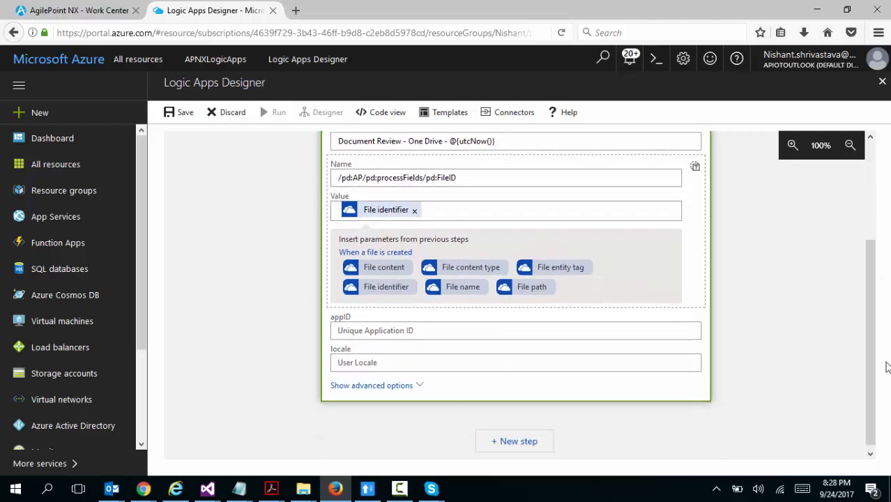
click(399, 388)
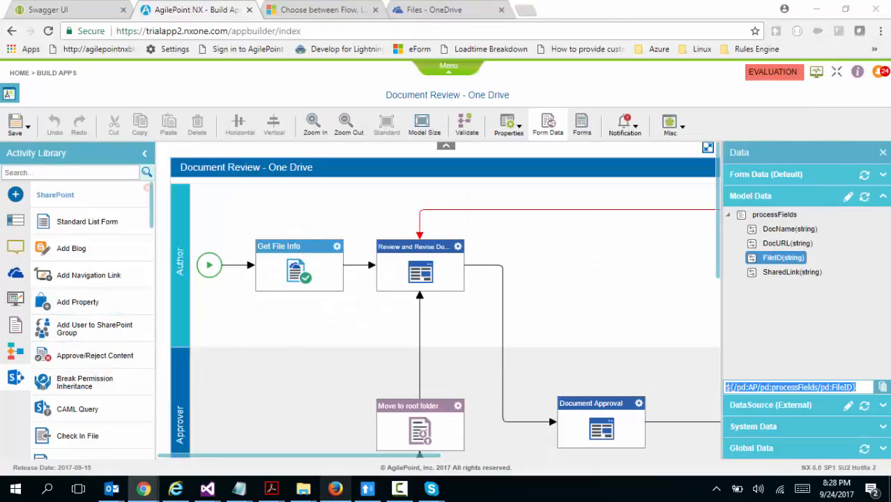
click(336, 489)
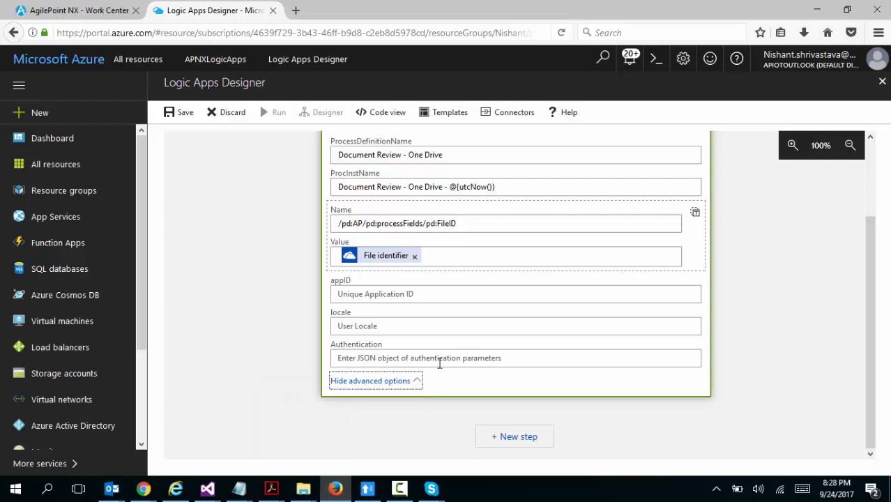
mouse_move(239, 488)
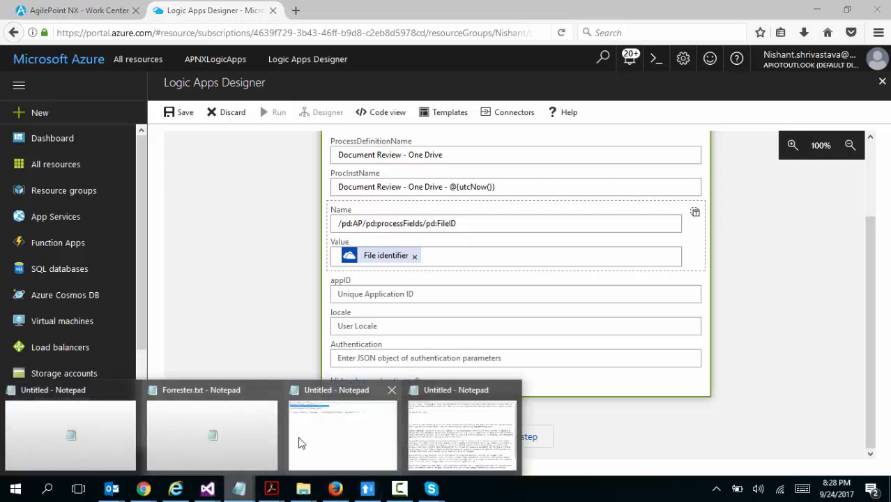
click(300, 443)
drag(9, 86, 368, 106)
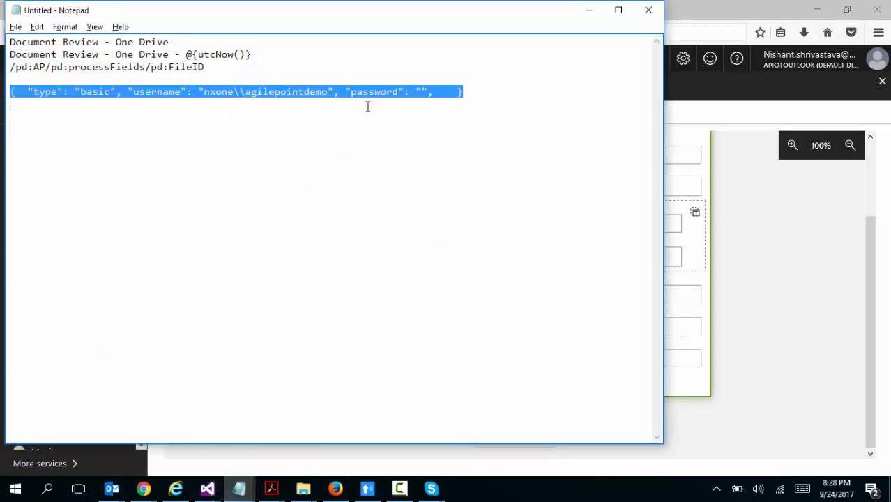
click(732, 387)
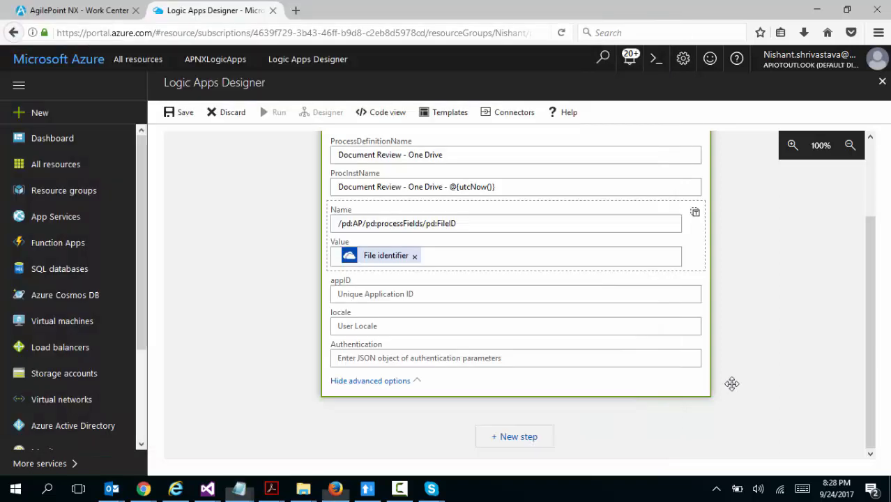
click(667, 359)
key(ctrl+v)
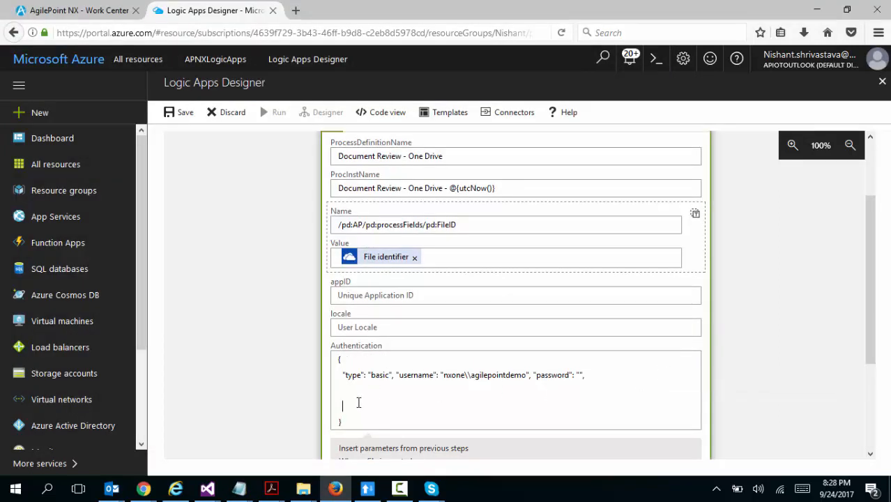
key(BackSpace)
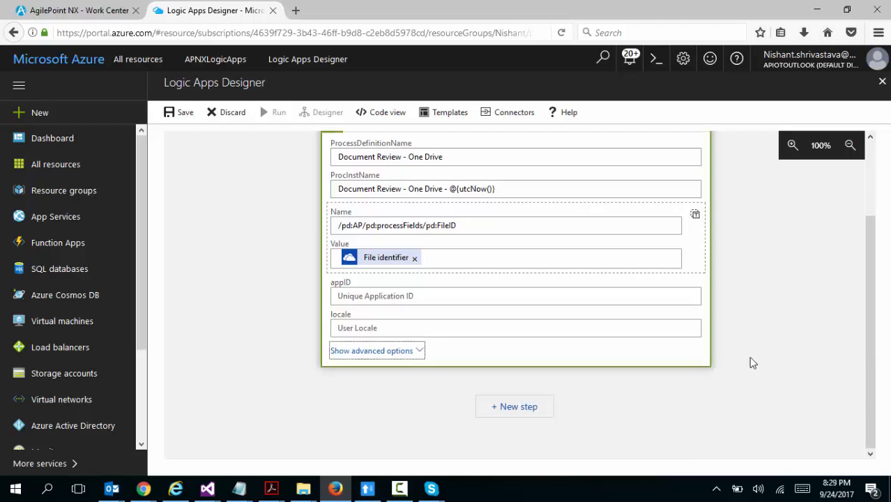
Save the logic app, dismiss the save notification, and run it so its OneDrive trigger watches for a new file
drag(870, 255, 859, 113)
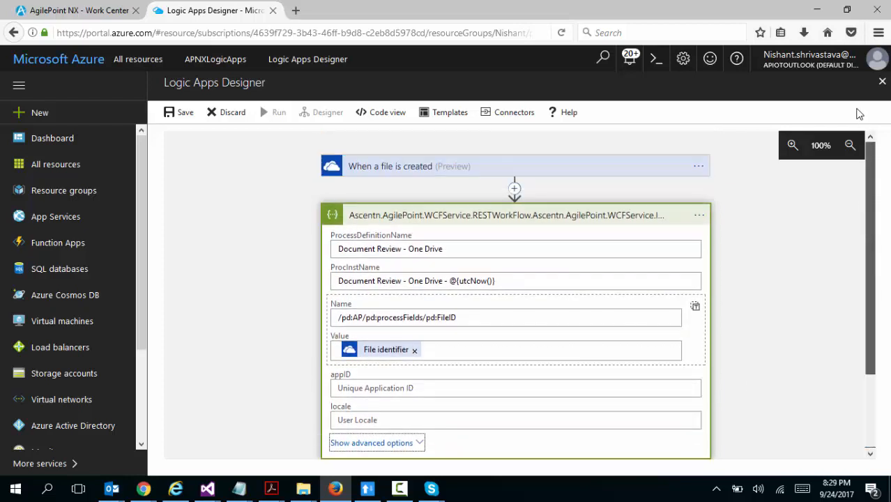
click(184, 112)
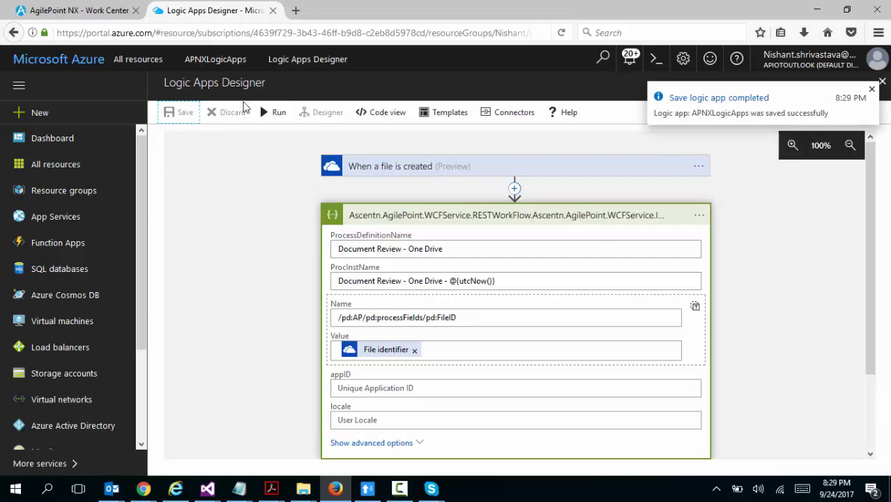
click(871, 90)
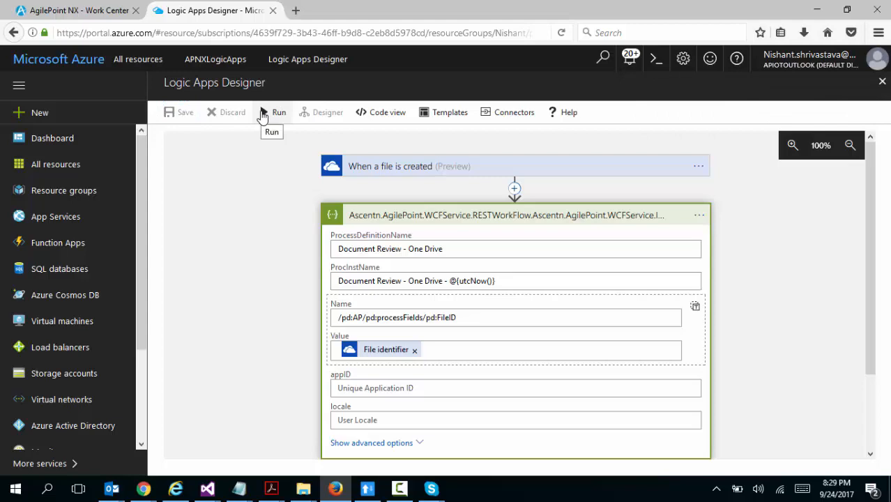
click(267, 115)
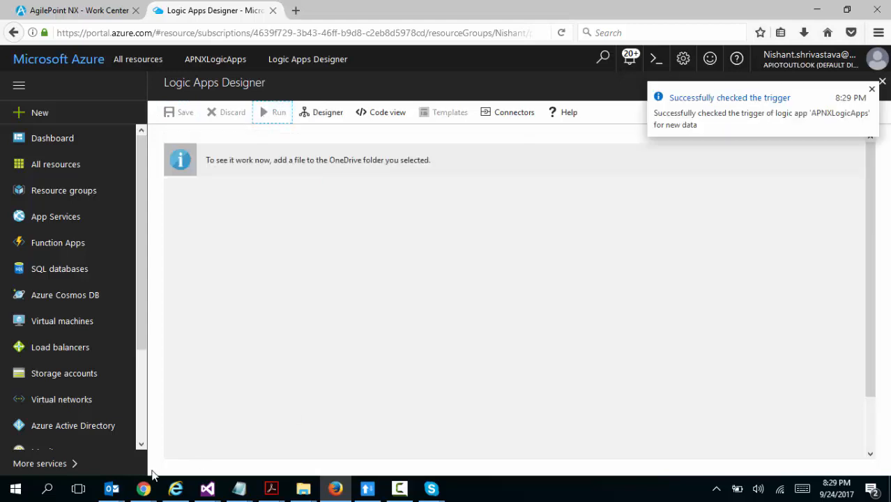
Switch to OneDrive in Chrome and upload Contract-201211 - Signed.pdf from the Desktop to the root Files folder
mouse_move(143, 486)
mouse_move(147, 454)
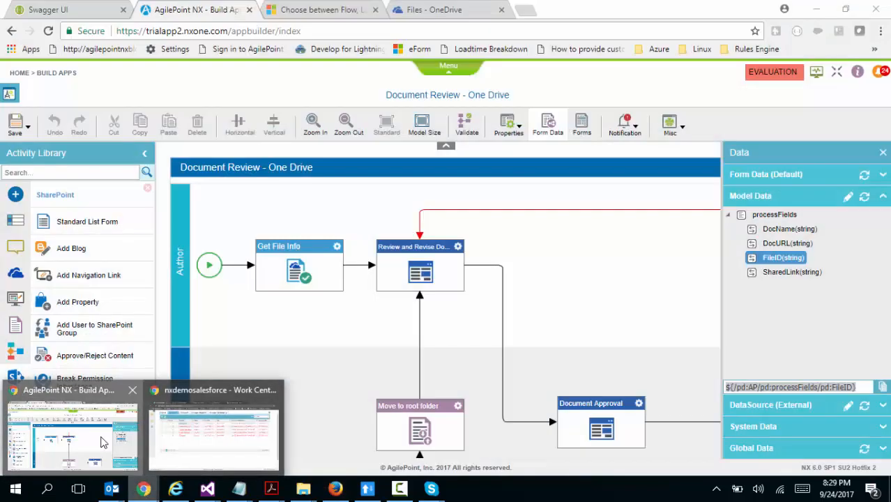
click(72, 438)
click(433, 10)
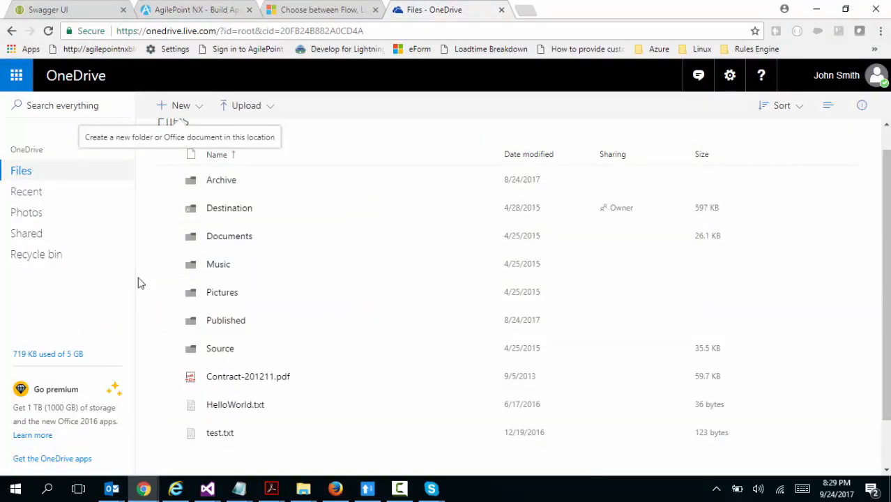
click(251, 114)
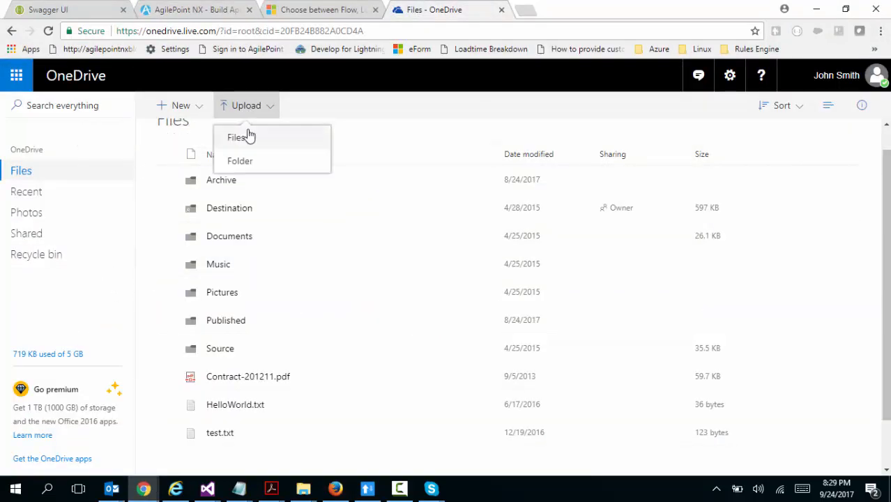
click(242, 140)
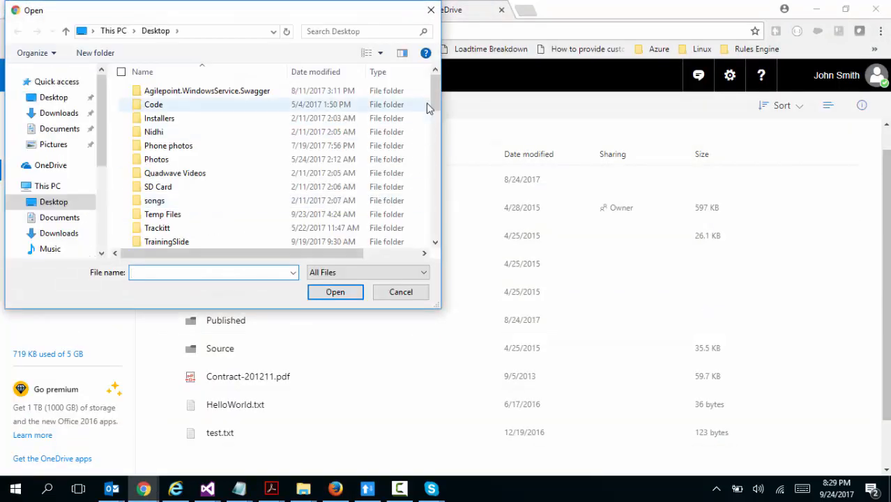
drag(432, 104, 434, 167)
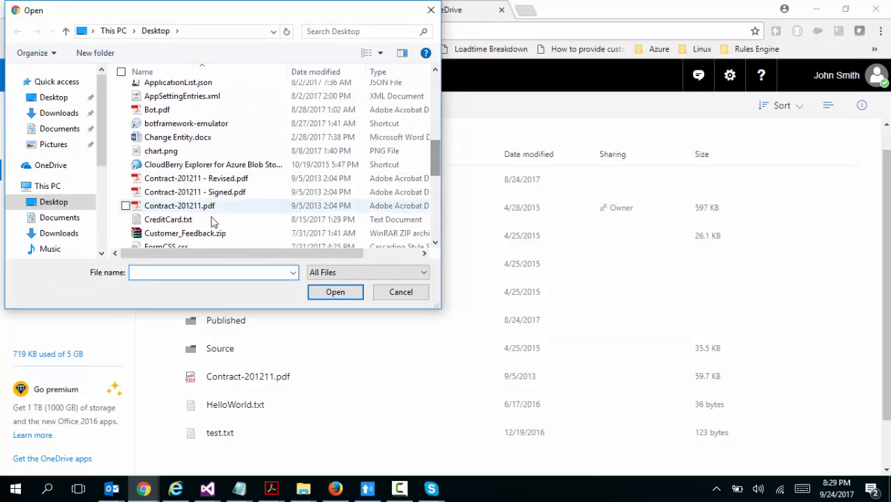
double_click(209, 200)
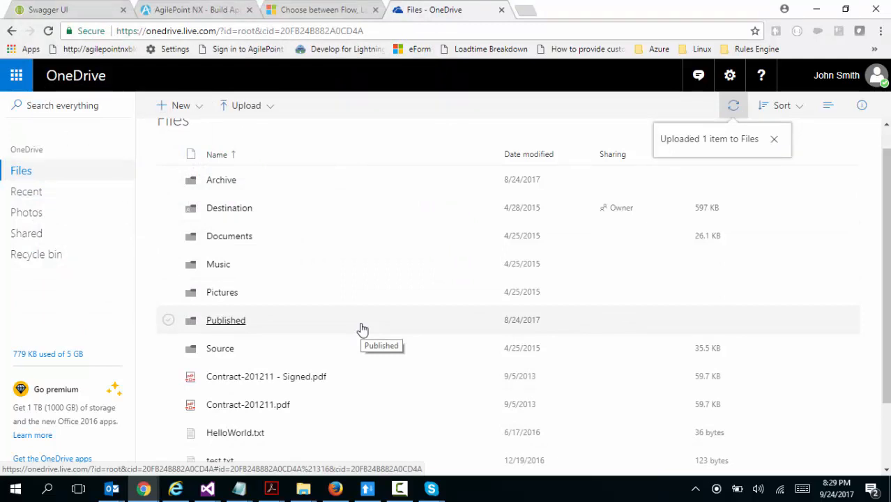
Back in the Logic Apps Designer in Firefox, expand the AgilePoint action in the run and examine its inputs and outputs
click(335, 488)
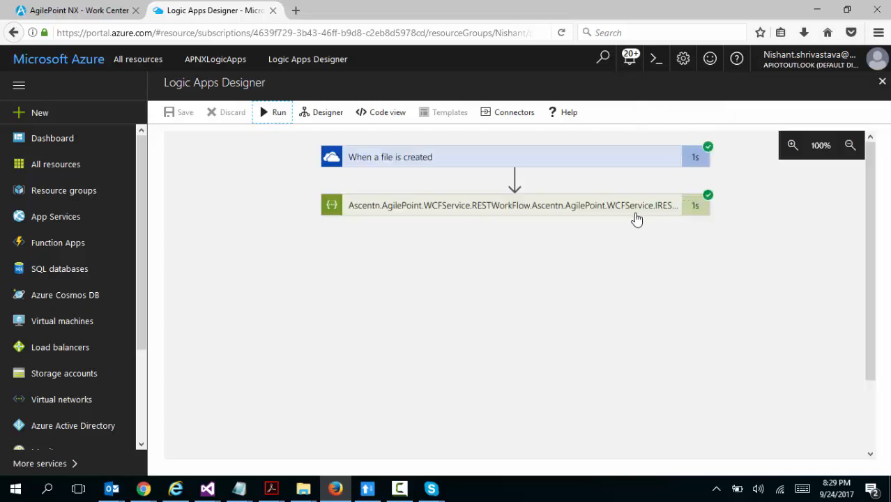
click(492, 209)
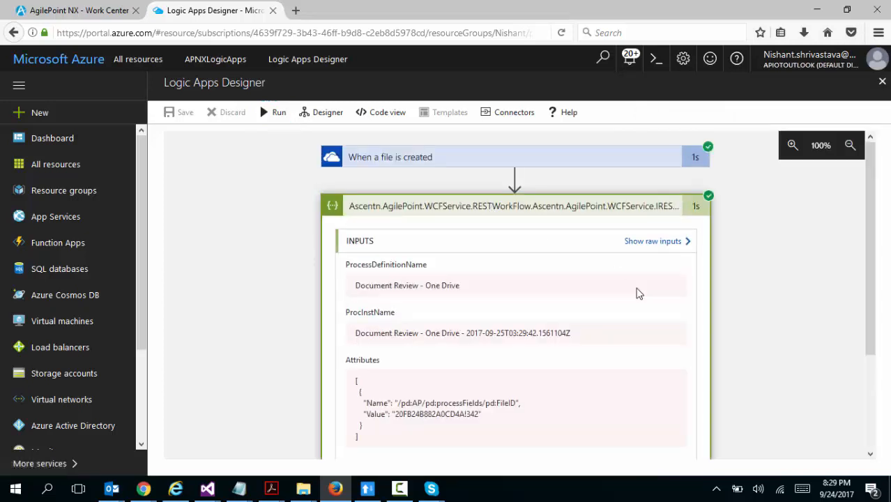
drag(871, 253, 870, 329)
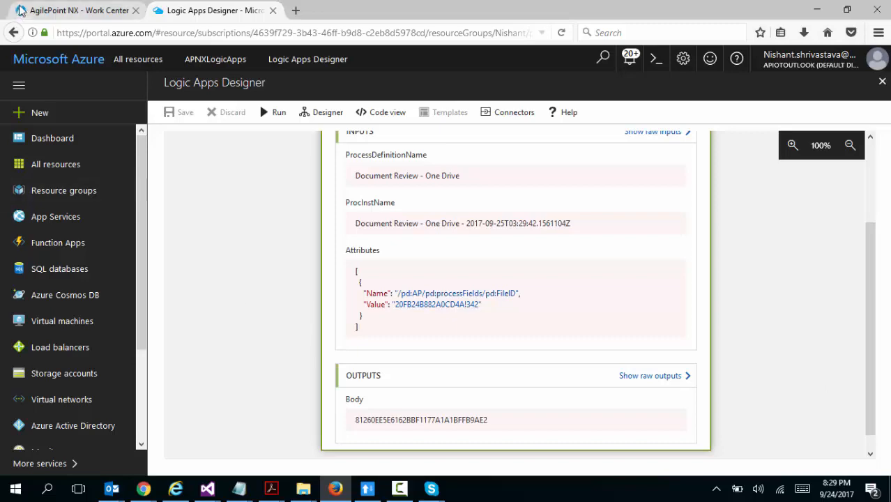
Refresh the Work Center's My Task list and view the newest Document Review task's process diagram in a separate browser tab
click(56, 10)
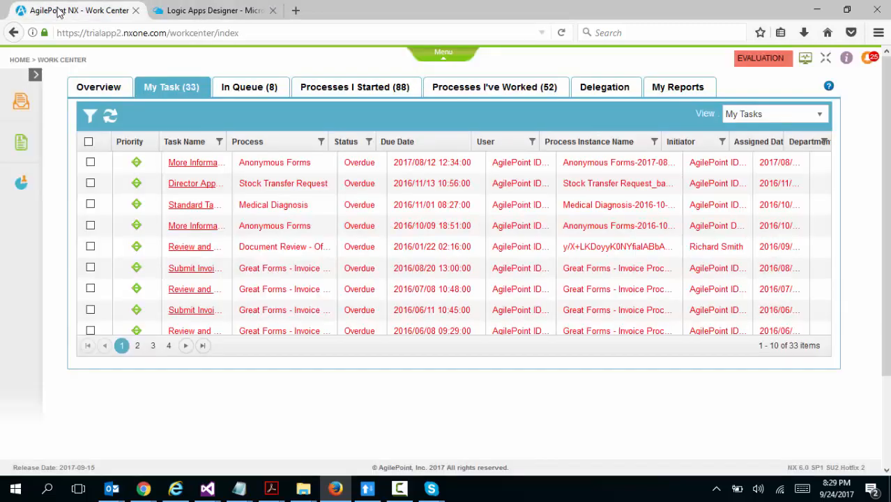
click(109, 116)
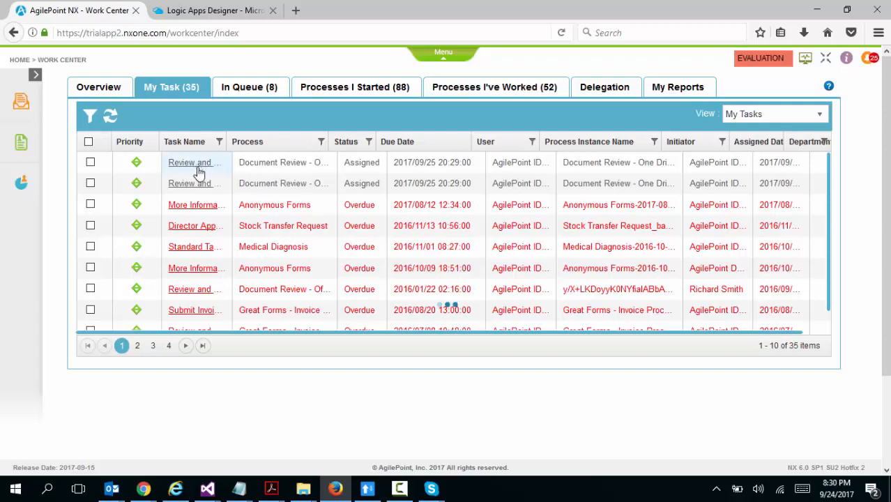
click(198, 169)
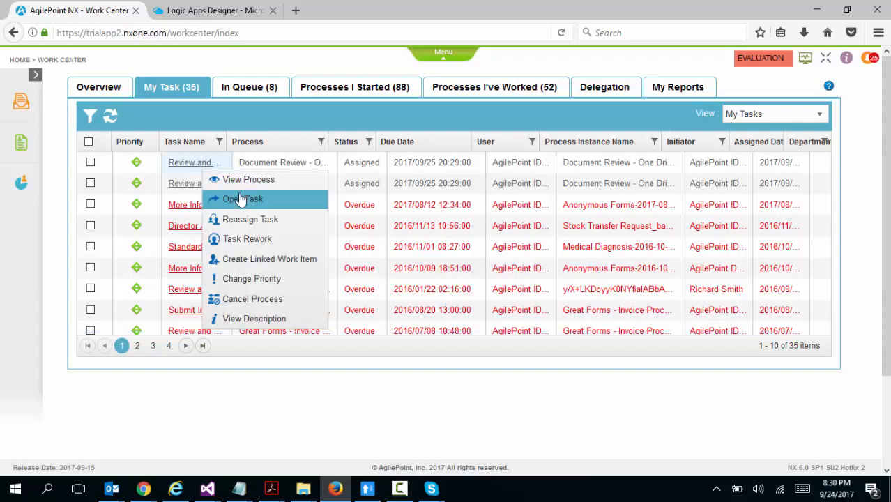
click(238, 179)
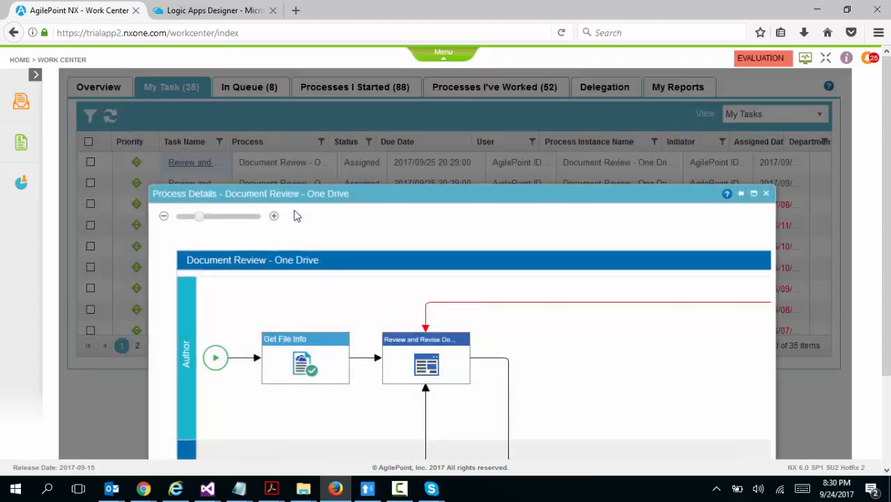
click(742, 197)
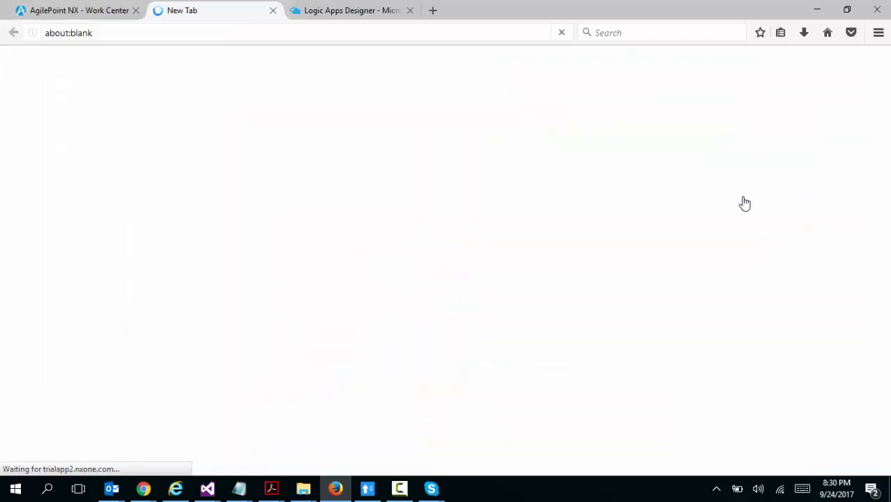
click(102, 9)
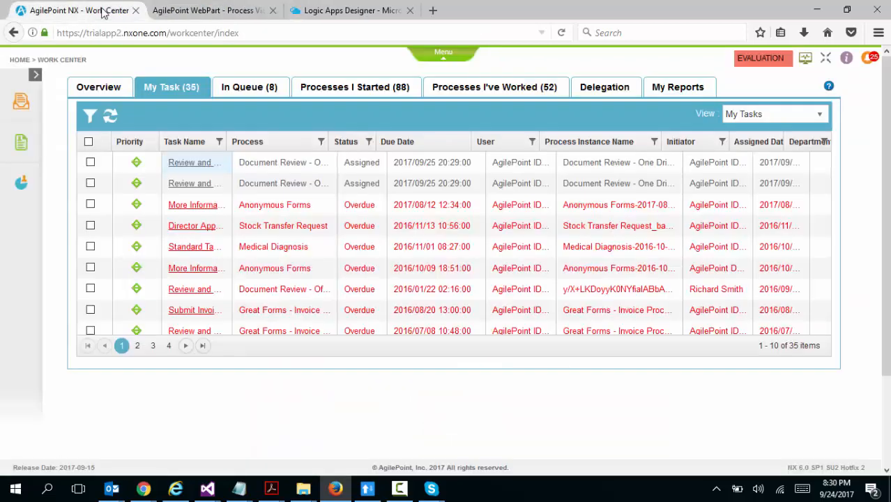
click(180, 6)
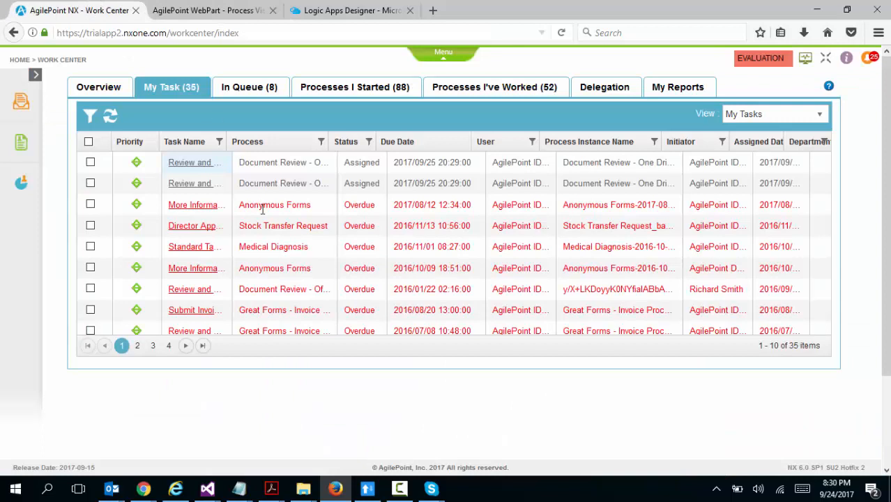
Open the newest Review and Revise task from My Task and inspect its linked Contract-201211 - Signed.pdf
click(93, 8)
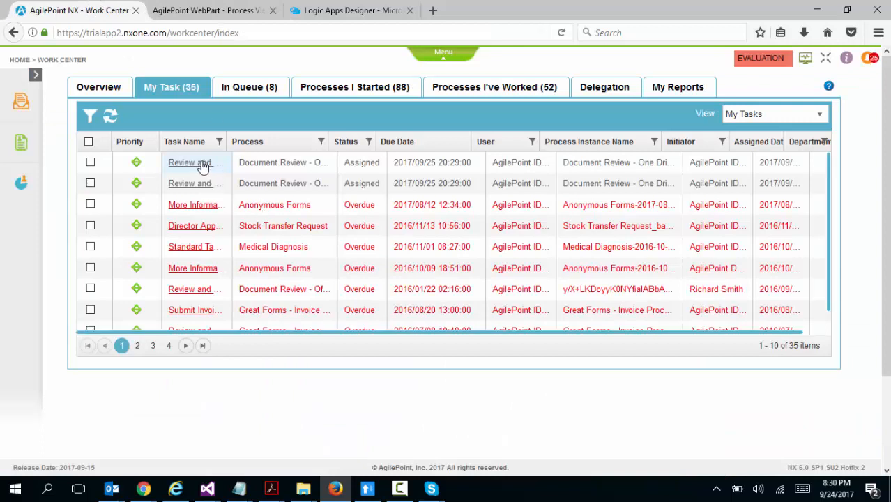
click(203, 167)
click(254, 202)
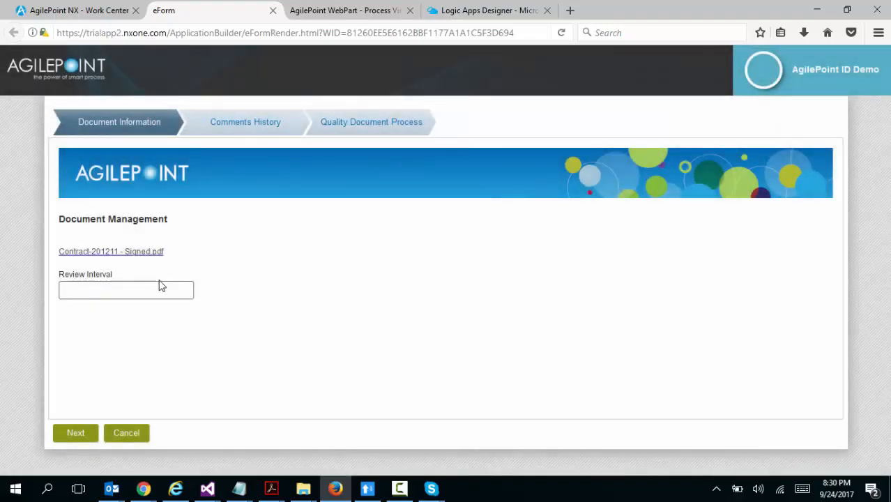
click(138, 253)
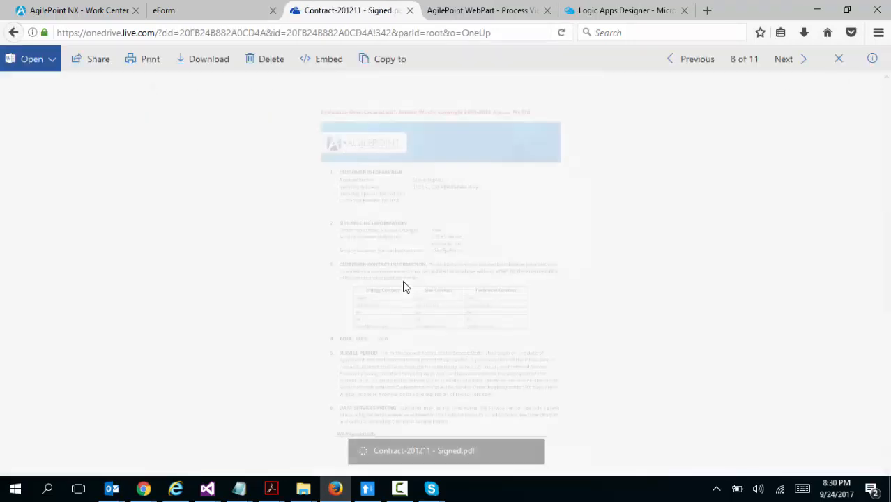
click(411, 10)
Set the form's Review Interval to 12 and enter the comment "This is a demo"
click(118, 295)
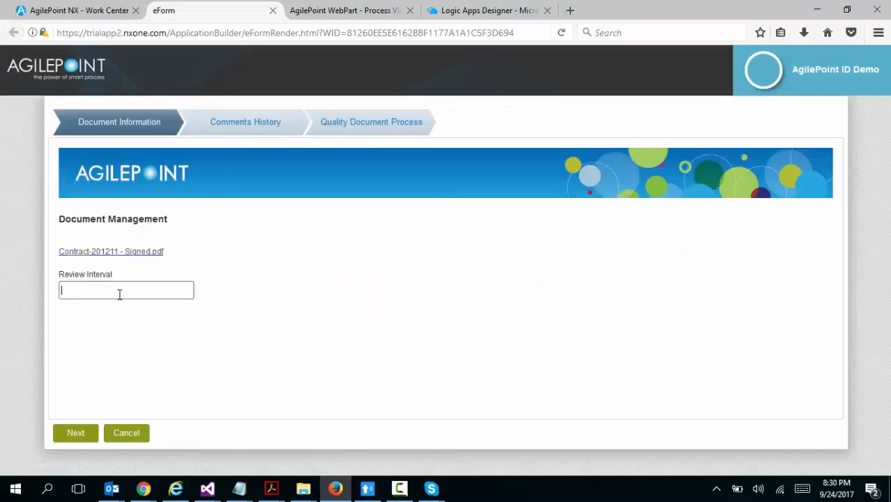
click(73, 434)
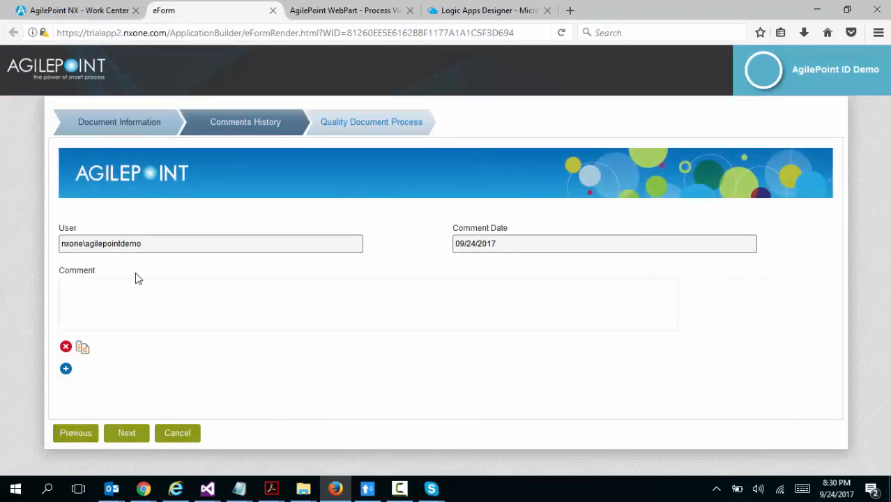
click(135, 291)
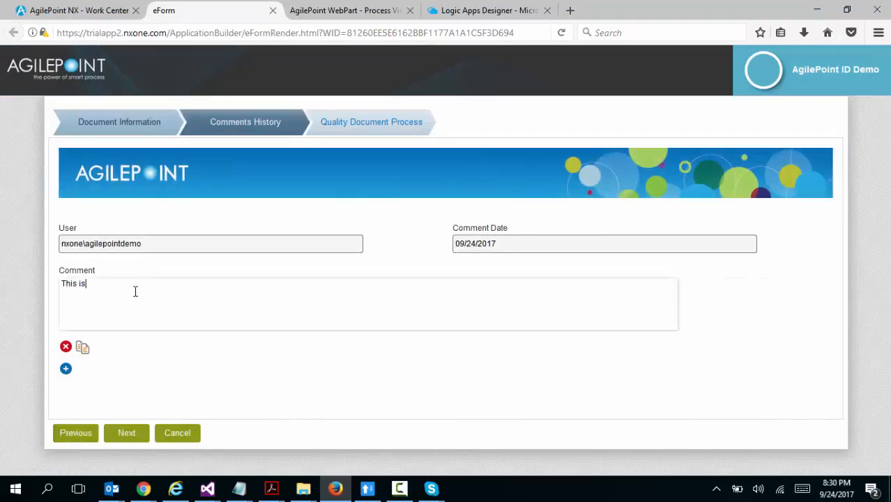
Set Archive to Yes on the Quality Document Process page and submit the review task
click(128, 436)
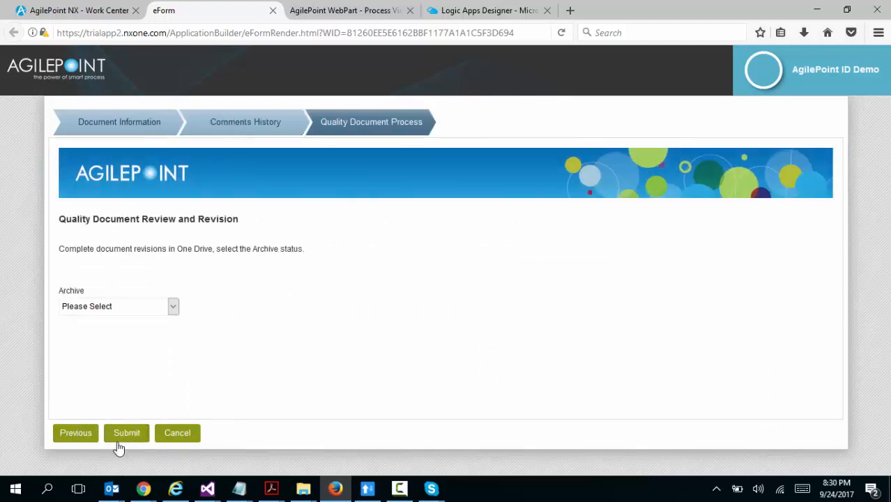
click(105, 306)
click(103, 336)
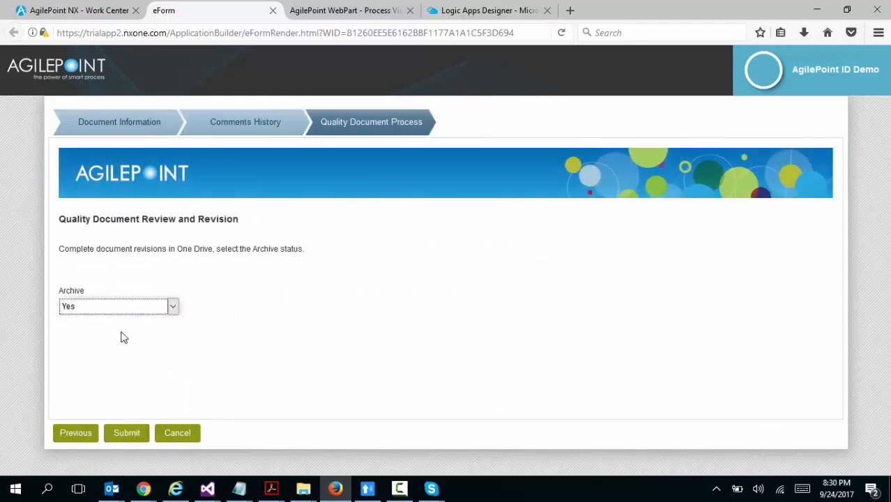
click(127, 435)
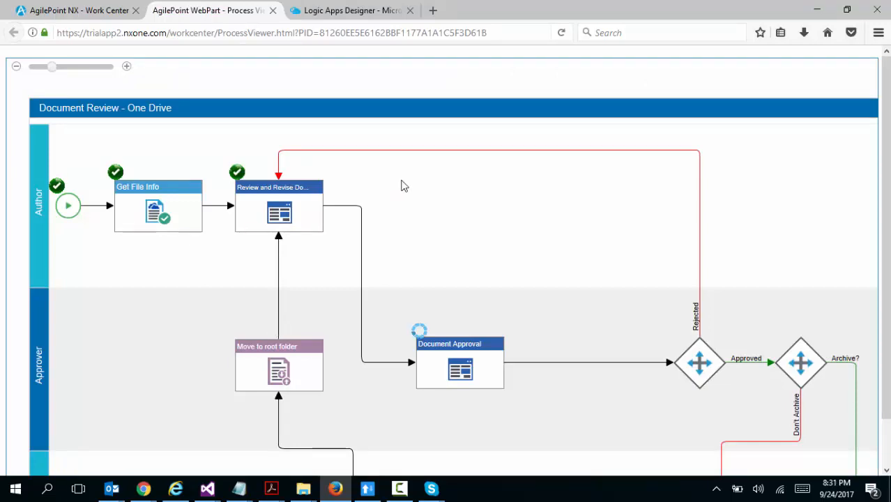
Refresh the Work Center's My Task list and open the new Document Approval task
click(42, 10)
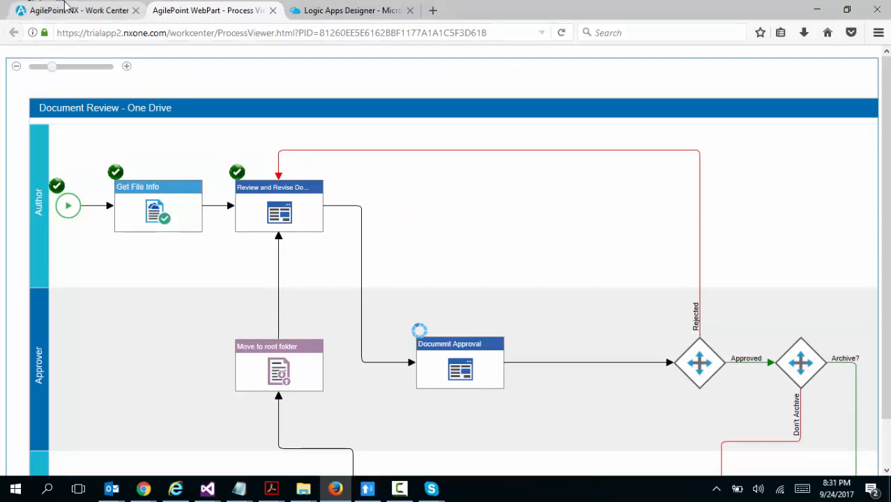
click(109, 115)
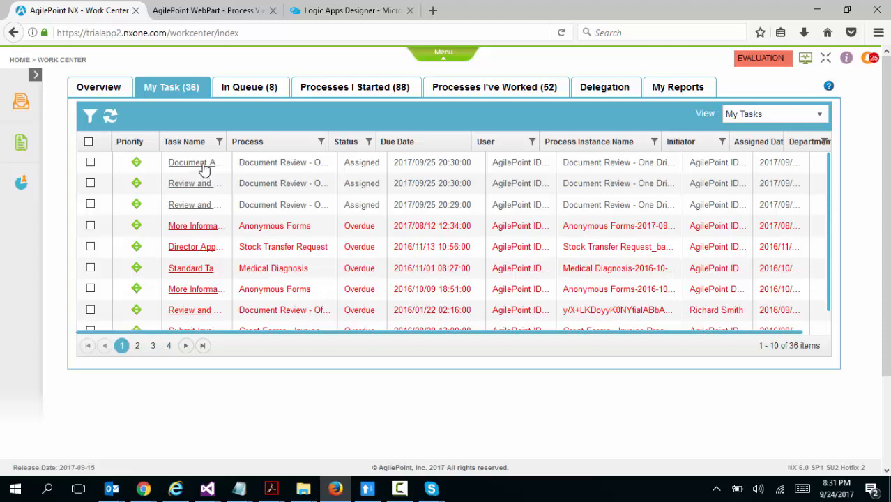
right_click(205, 170)
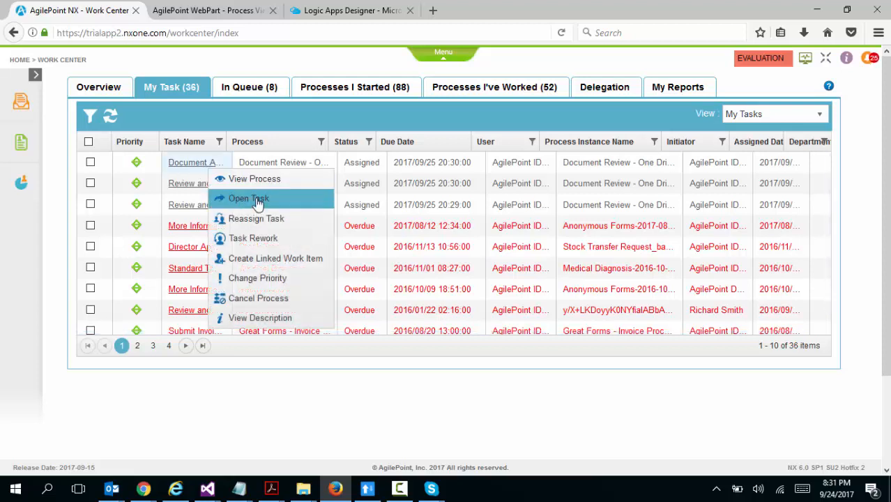
click(257, 200)
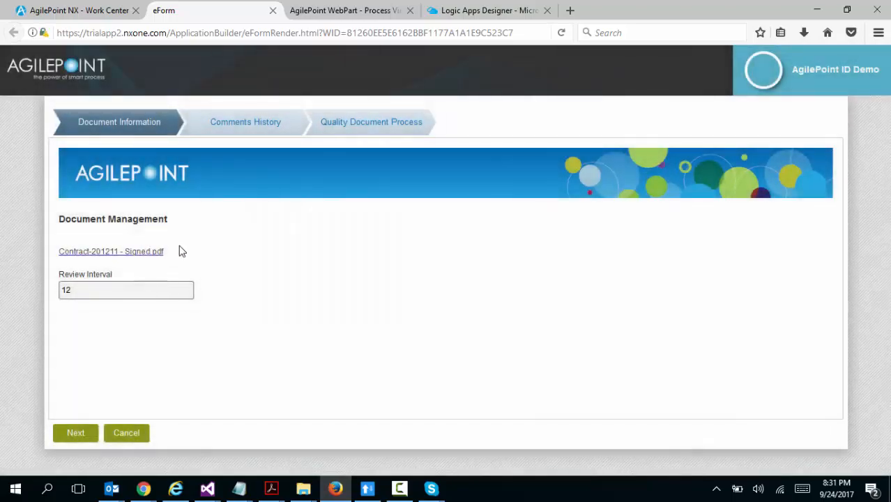
Proceed to the approval form's Quality Document Process page, set Approved to Yes, and submit the task
click(69, 435)
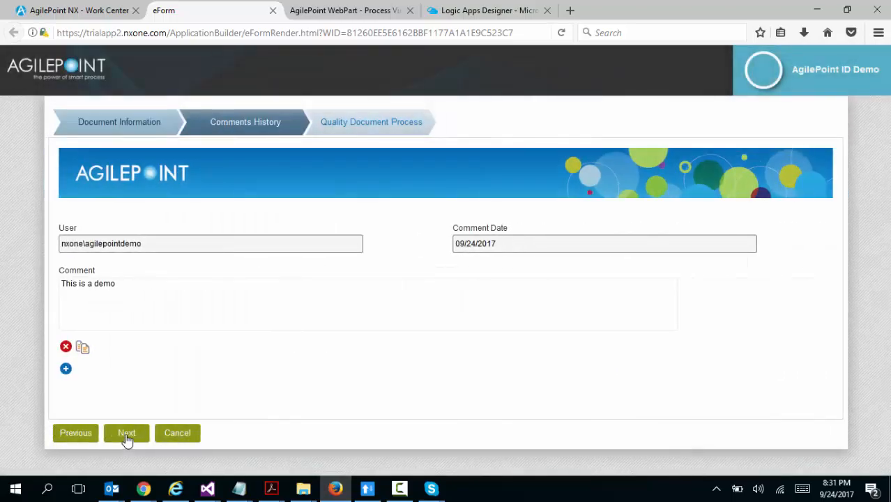
click(126, 439)
click(108, 350)
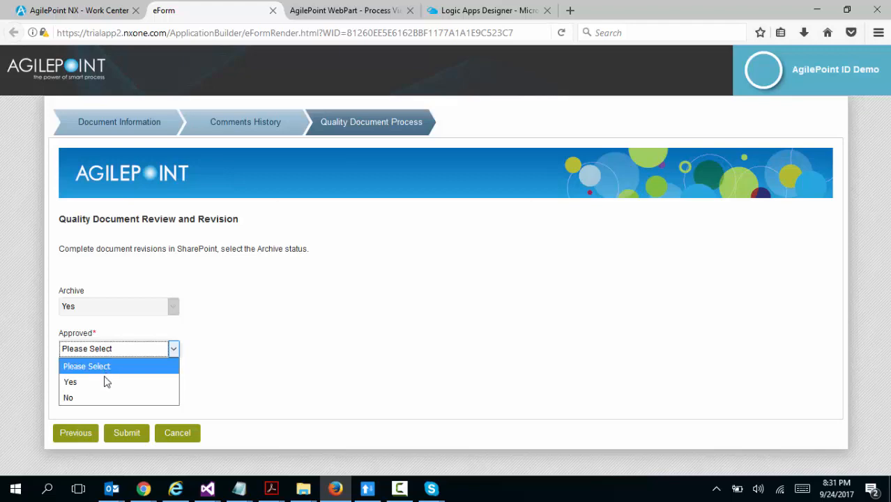
click(106, 381)
click(120, 438)
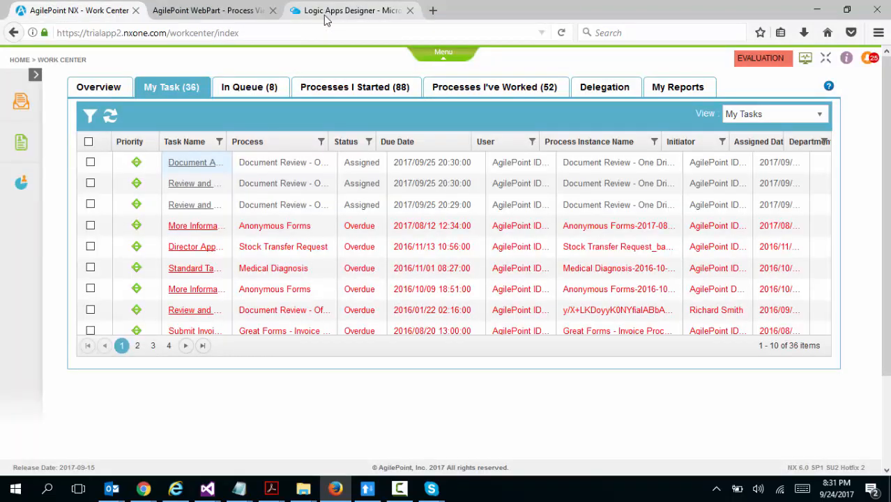
Examine the final activities in the process diagram, and open the Archive folder in OneDrive in Chrome to look for the contract
click(201, 9)
drag(500, 287, 87, 35)
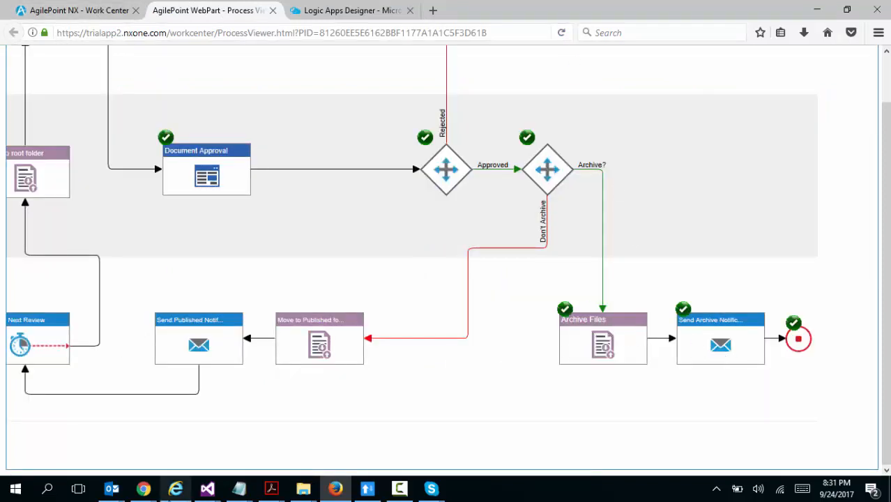
mouse_move(144, 488)
click(45, 438)
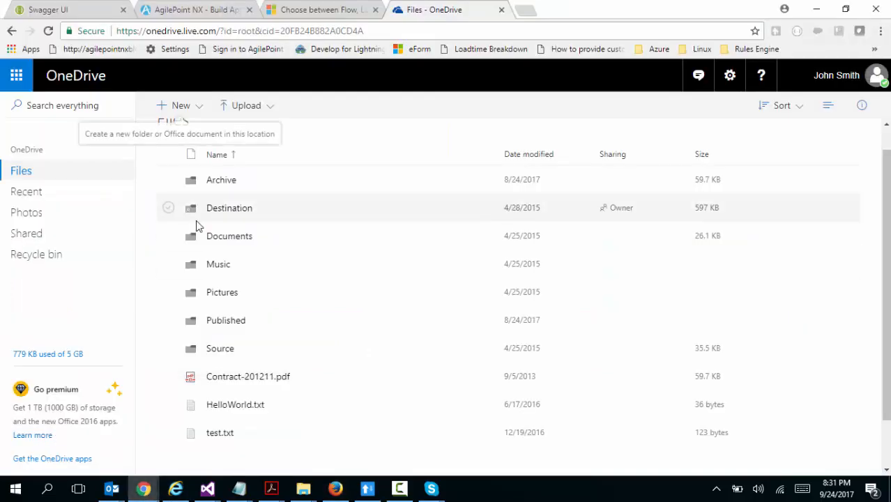
click(185, 30)
key(Return)
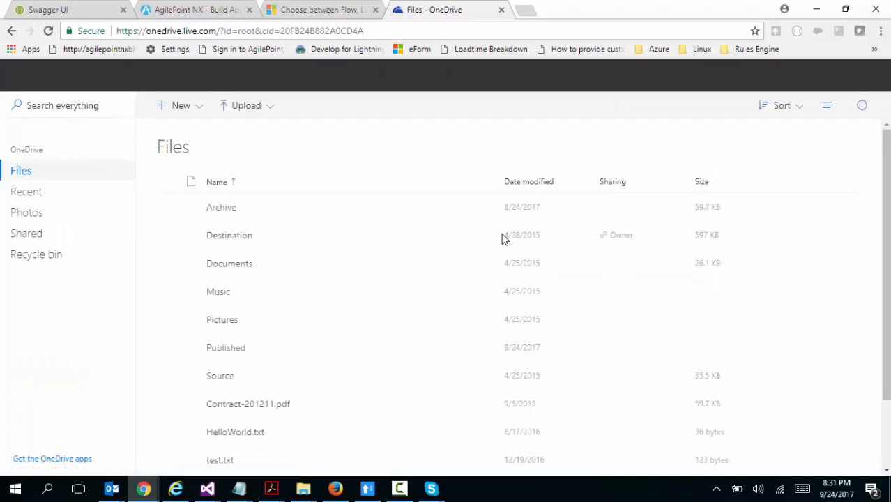
click(220, 209)
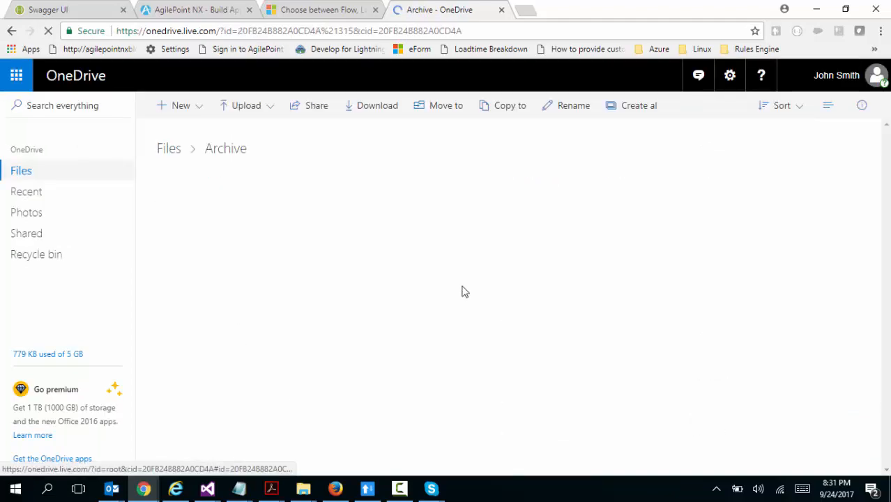